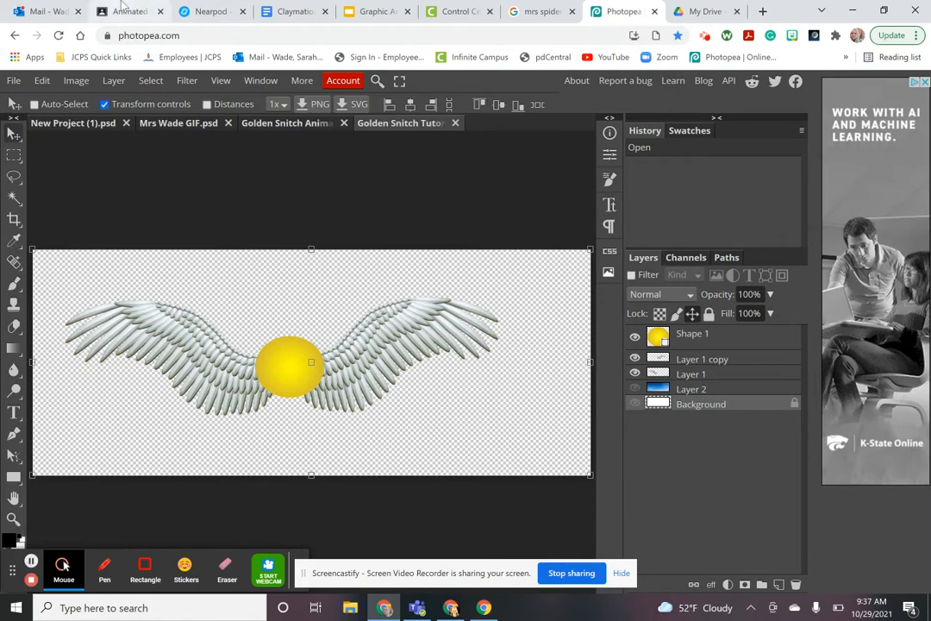
View the finished snitch GIF, return to Photopea, and cancel the File > Open dialog
click(123, 9)
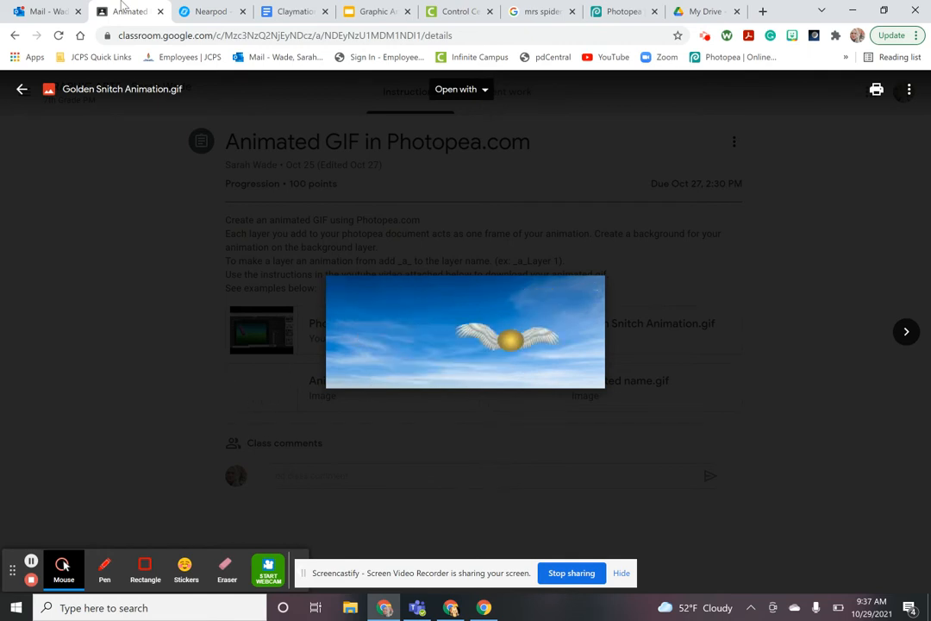
click(630, 12)
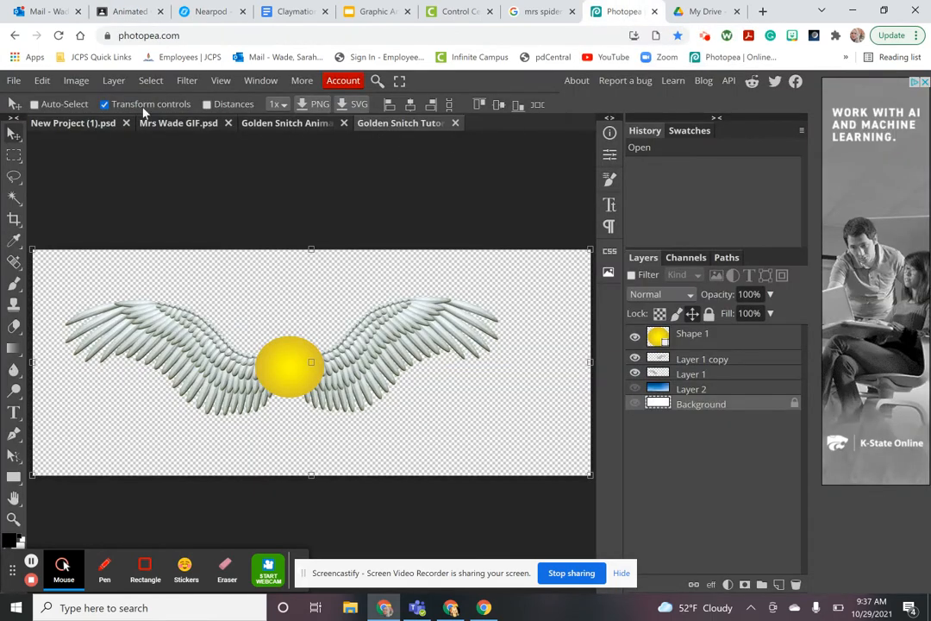
click(14, 80)
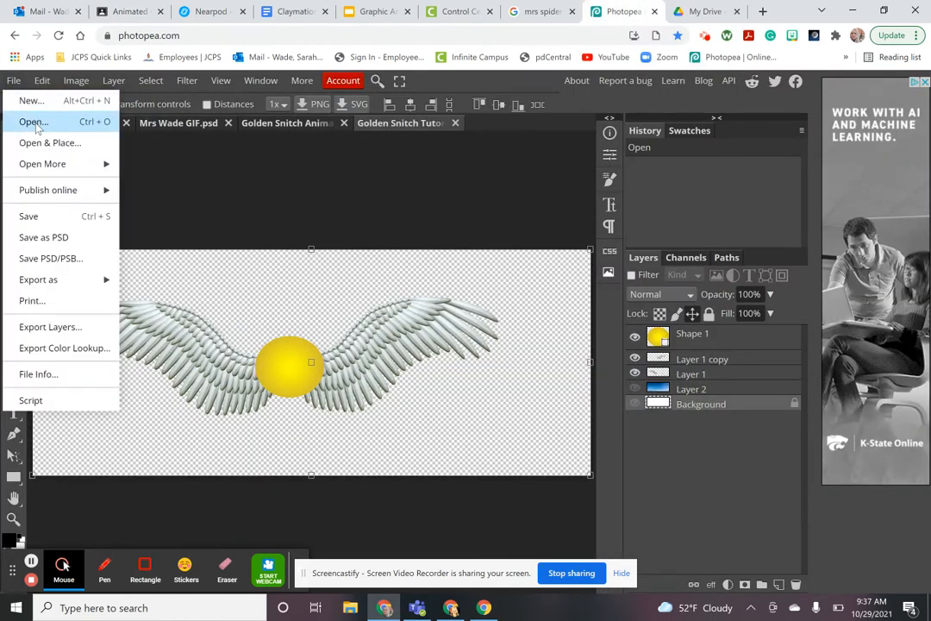
click(35, 121)
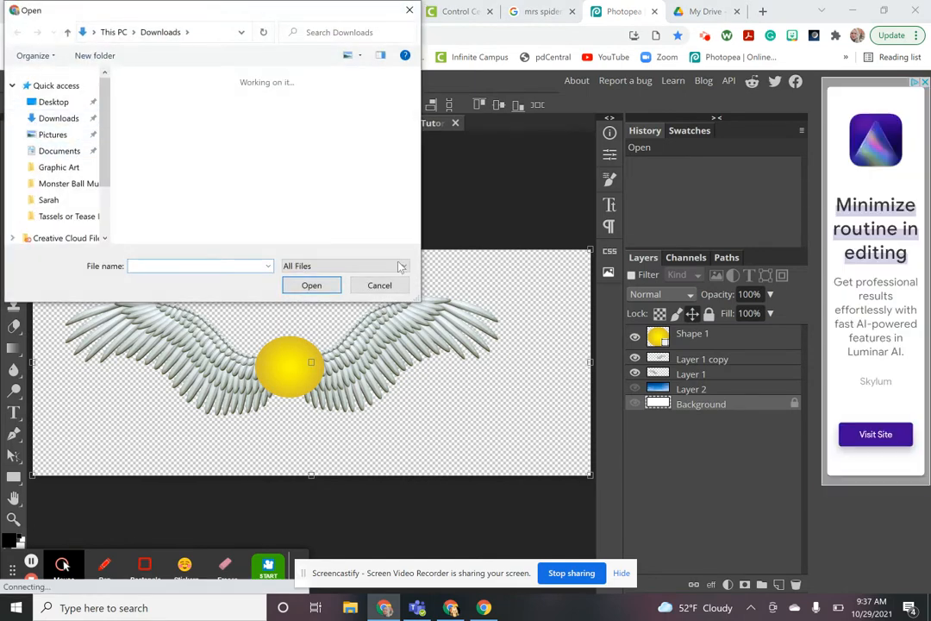
click(389, 289)
Set up a new 1640×664 FB Page Cover project named 'Mrs Gif', then close it uncreated
click(14, 80)
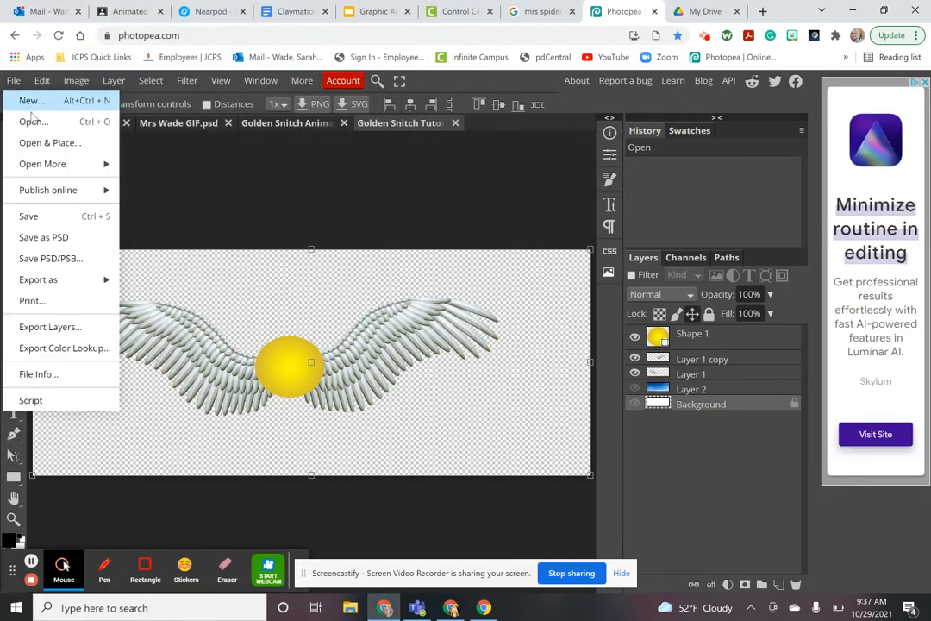
click(31, 102)
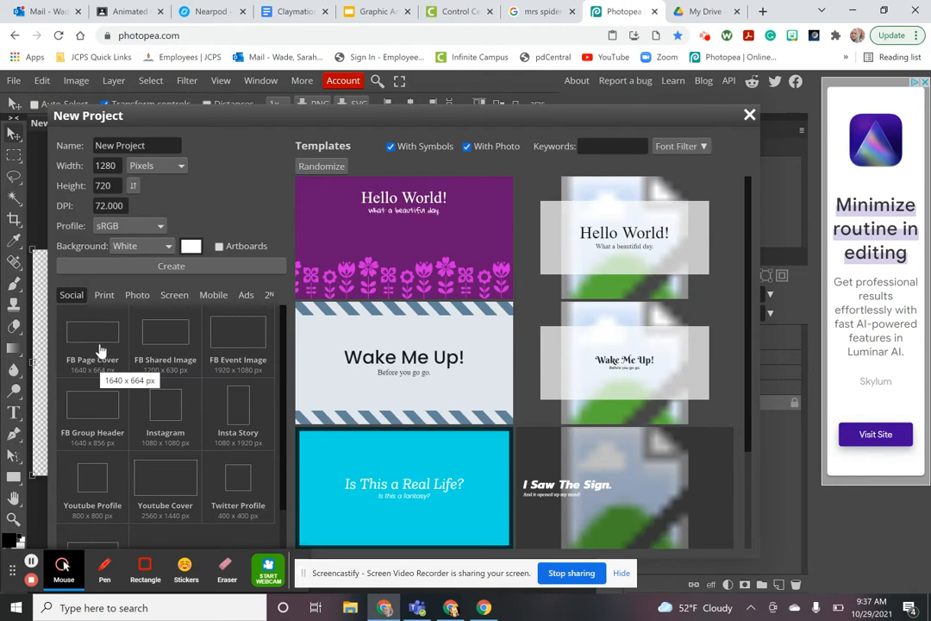
click(101, 357)
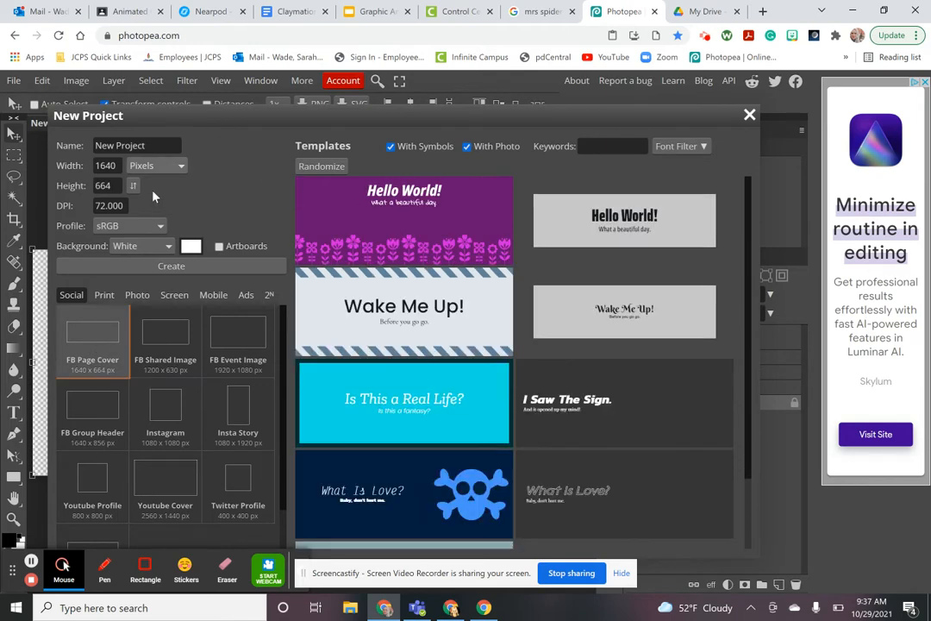
click(152, 144)
key(ctrl+a)
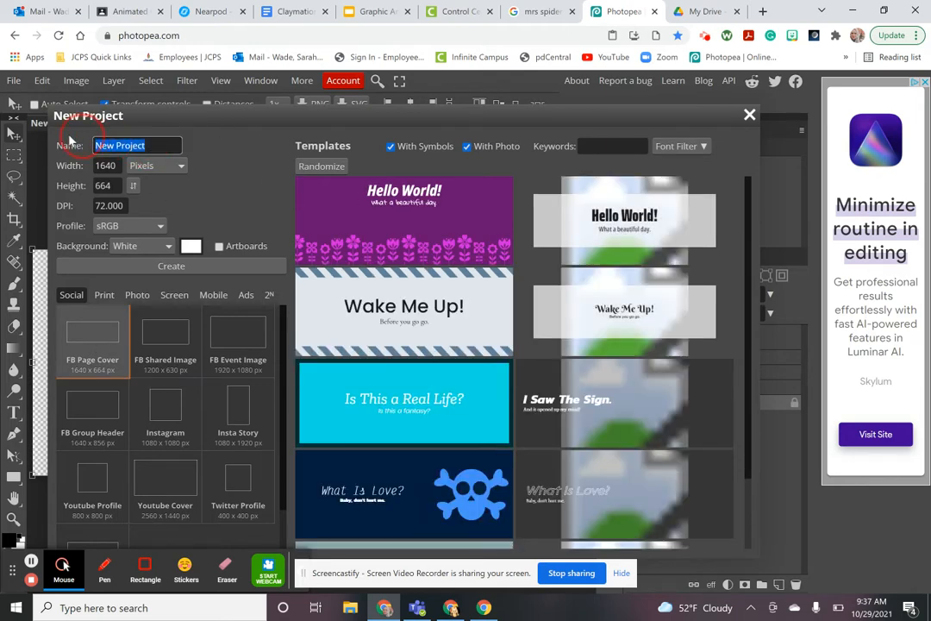
text(Mrs Gif)
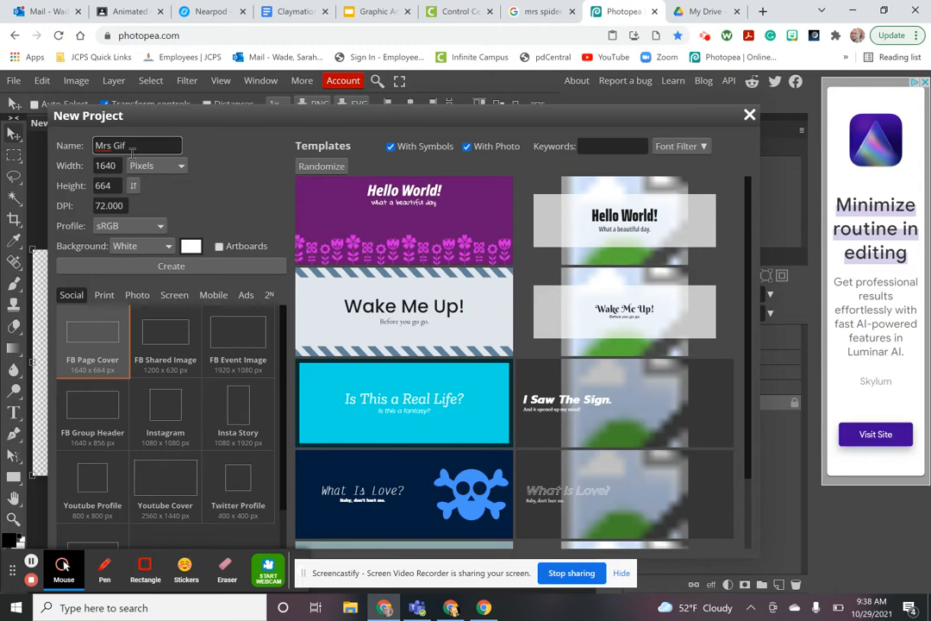
click(751, 116)
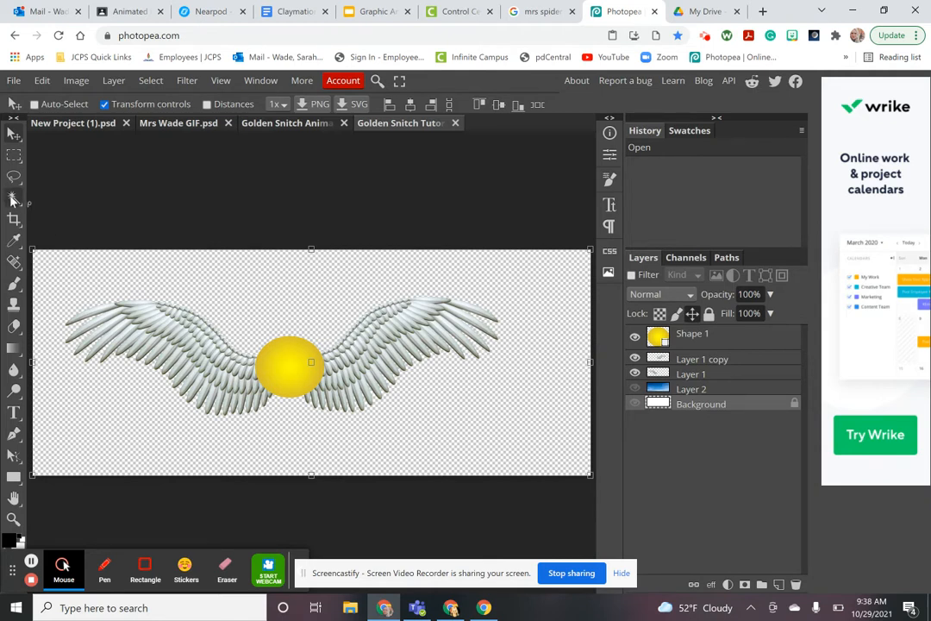
Identify the yellow ball layer by toggling visibility and rename Shape 1 to 'Ball'
click(635, 359)
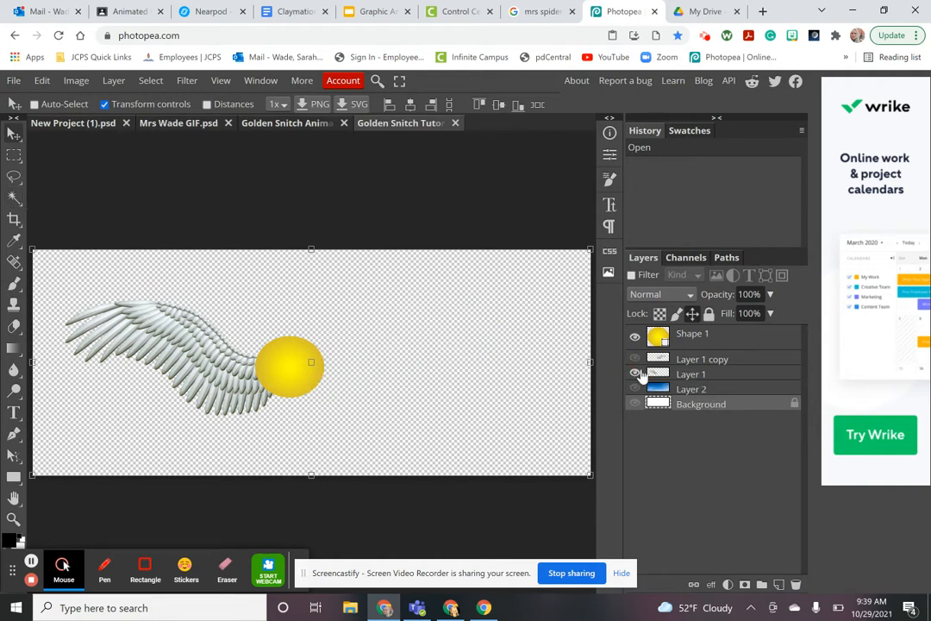
click(635, 373)
click(635, 336)
click(636, 337)
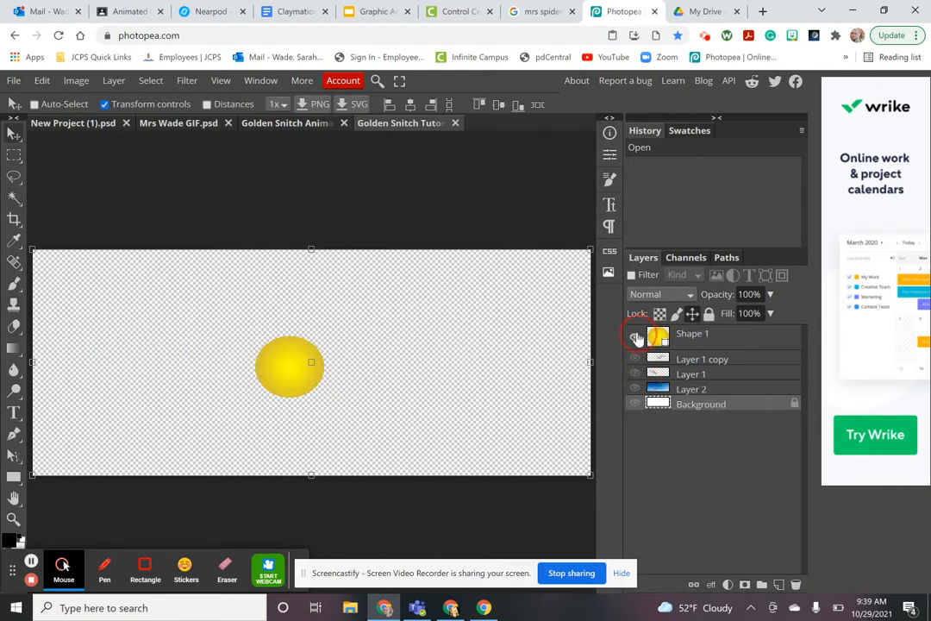
double_click(713, 334)
text(Ball)
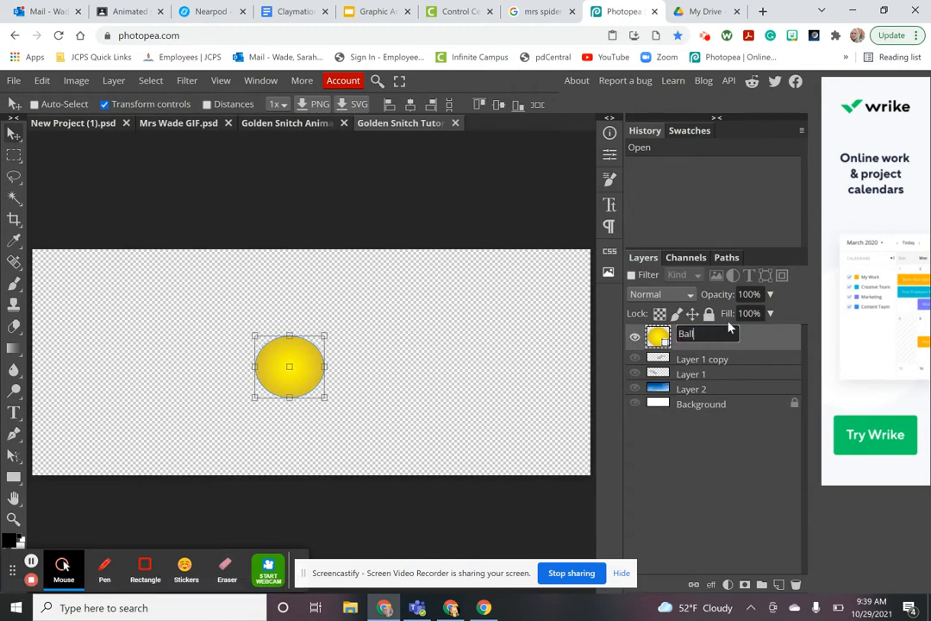
click(776, 343)
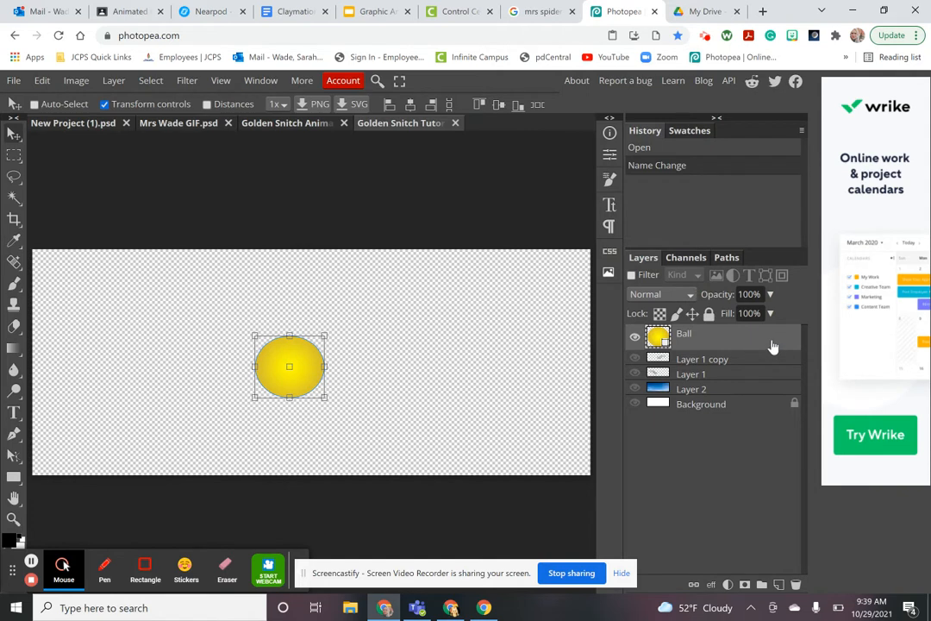
Show both wings again and rename Layer 1 copy to 'wing 1' and Layer 1 to 'wing 2'
click(636, 360)
click(636, 374)
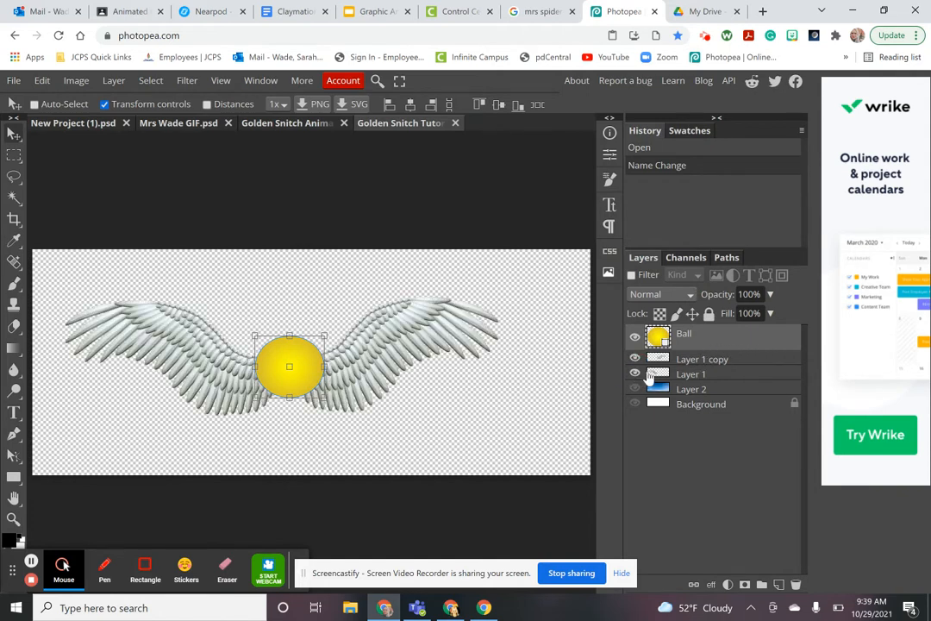
double_click(705, 360)
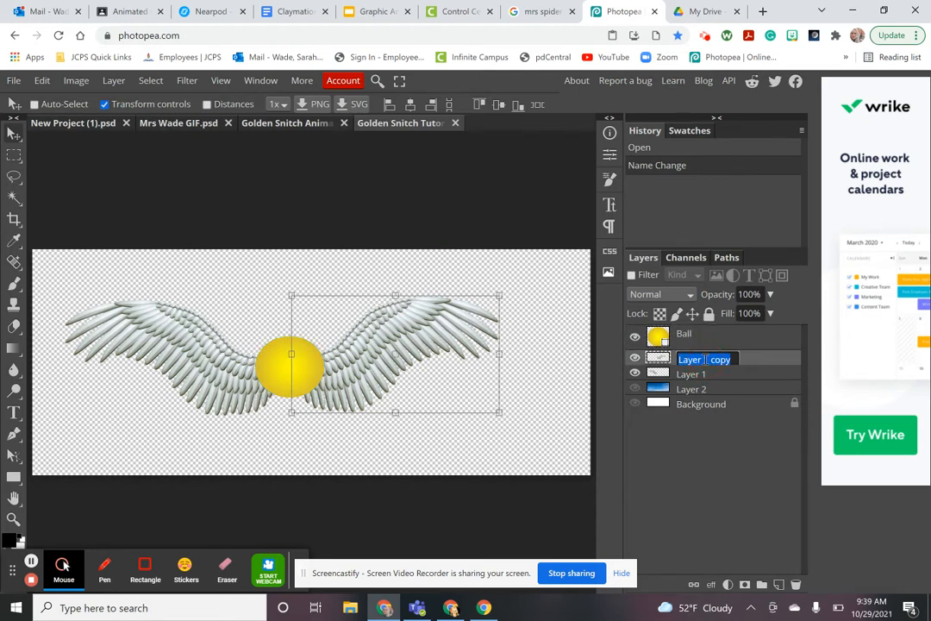
text(wing 1)
click(703, 377)
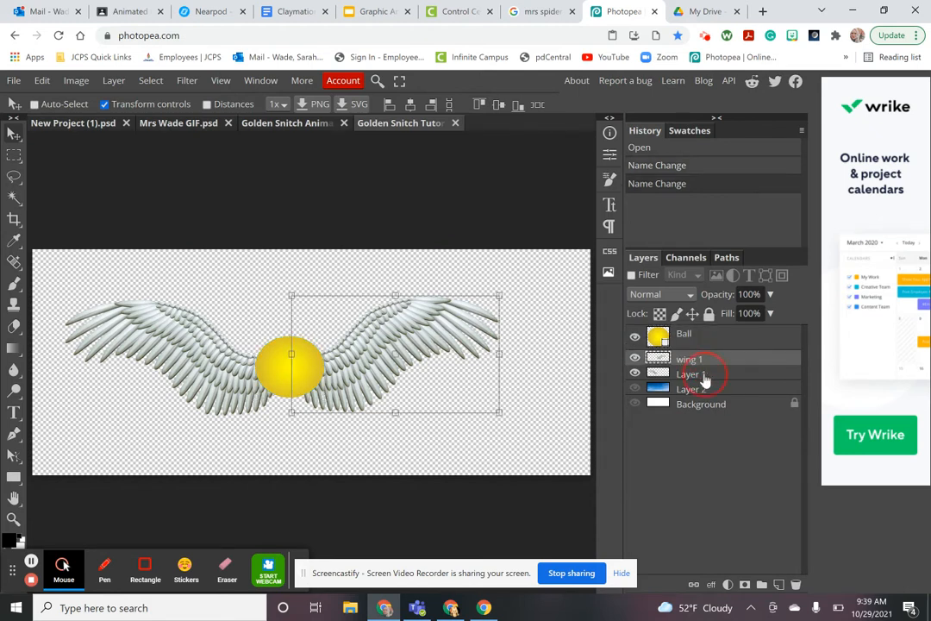
double_click(693, 374)
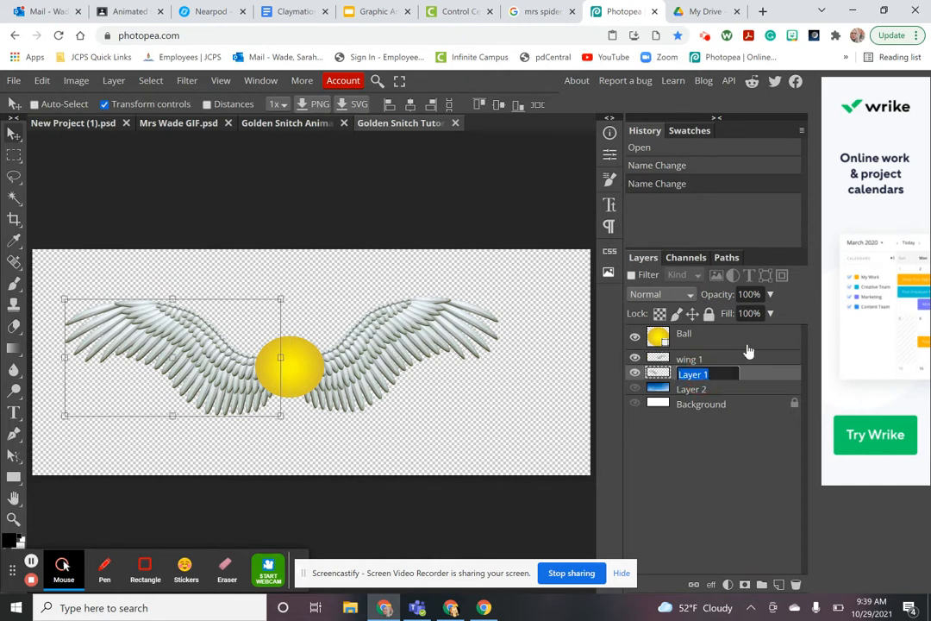
text(wing 2)
key(Return)
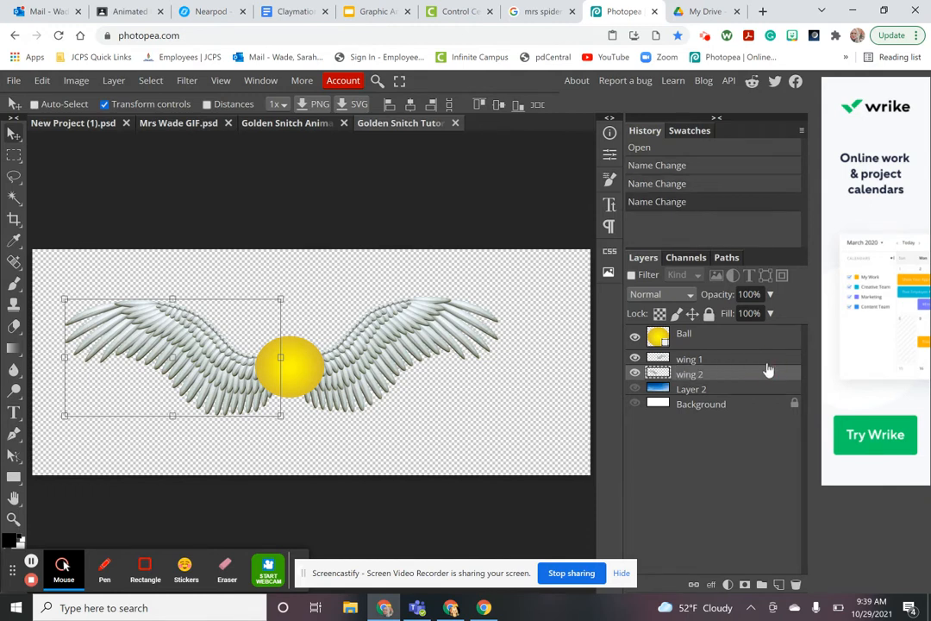
Check the blue sky layer and rename Layer 2 to 'sky'
click(635, 390)
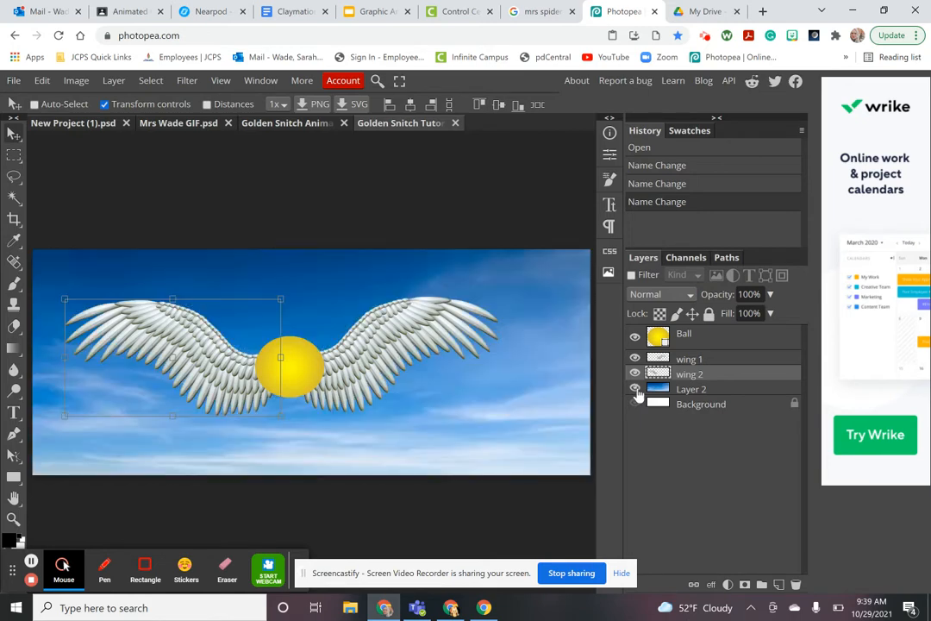
click(635, 390)
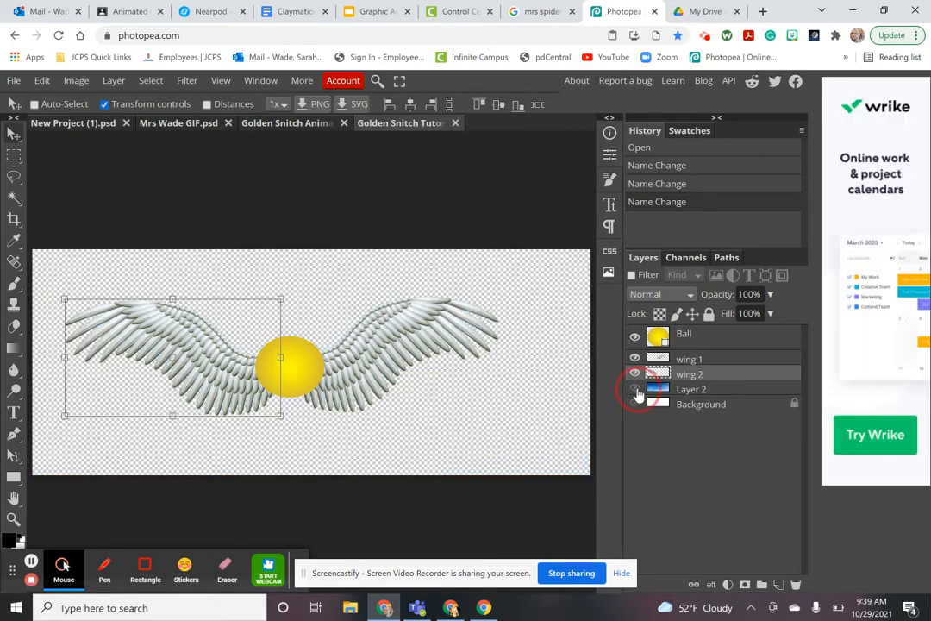
double_click(704, 392)
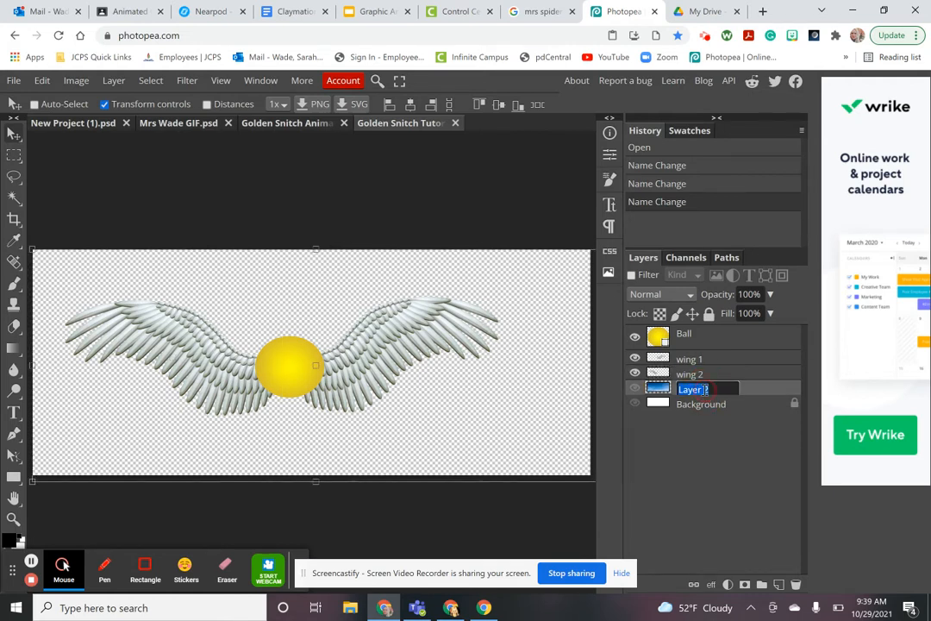
text(sky)
key(Return)
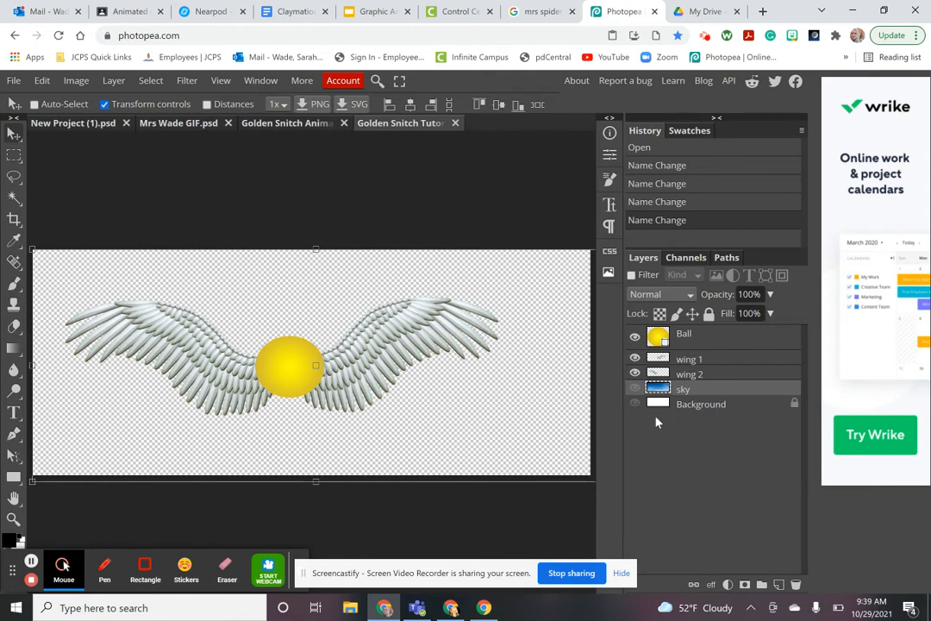
Select Ball, wing 1 and wing 2 and create a new Folder 1 in the Layers panel
click(705, 343)
click(697, 363)
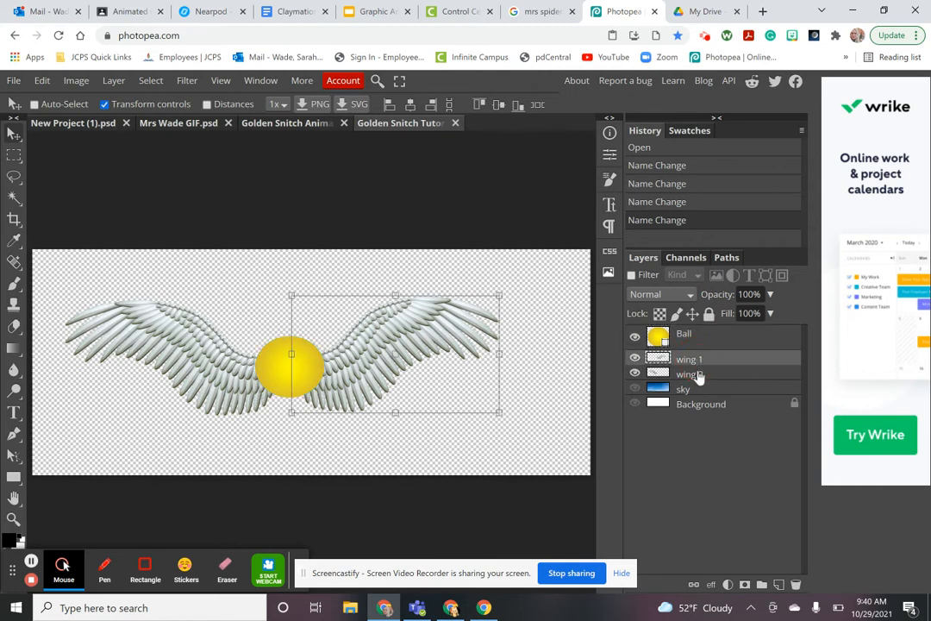
click(697, 377)
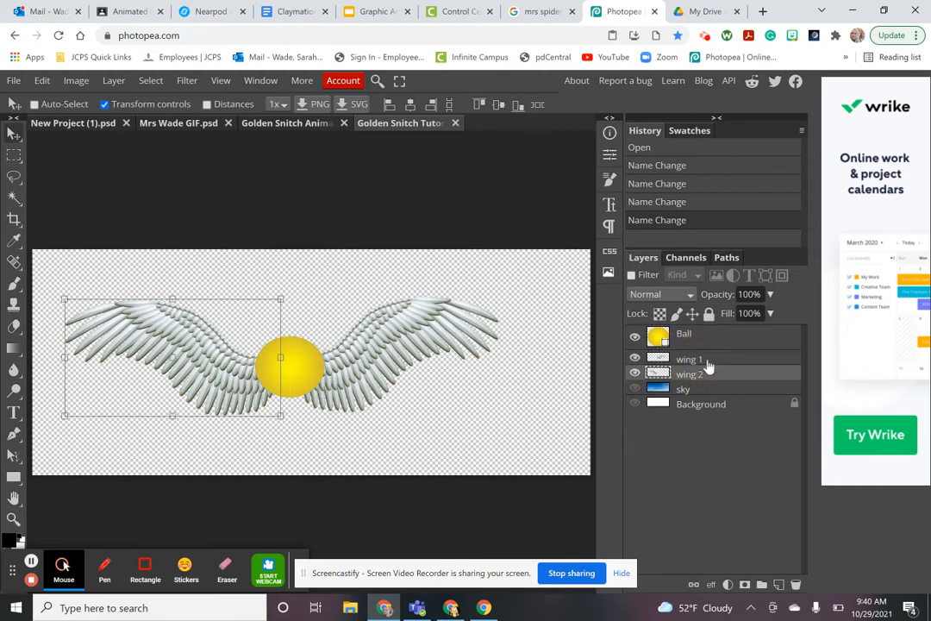
click(763, 587)
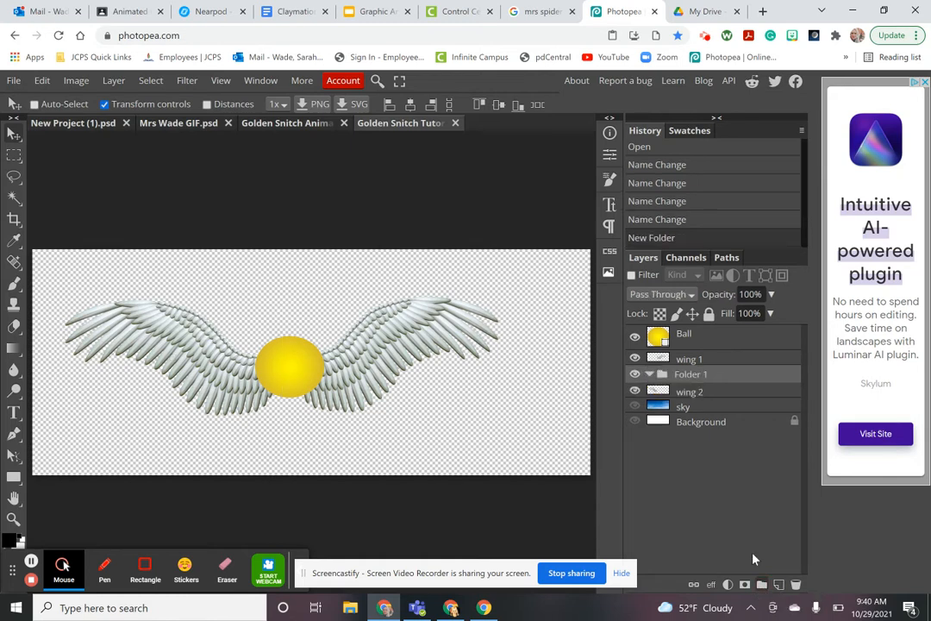
click(651, 376)
Drag wing 2 and Ball into Folder 1 and expand it to check its contents
click(650, 376)
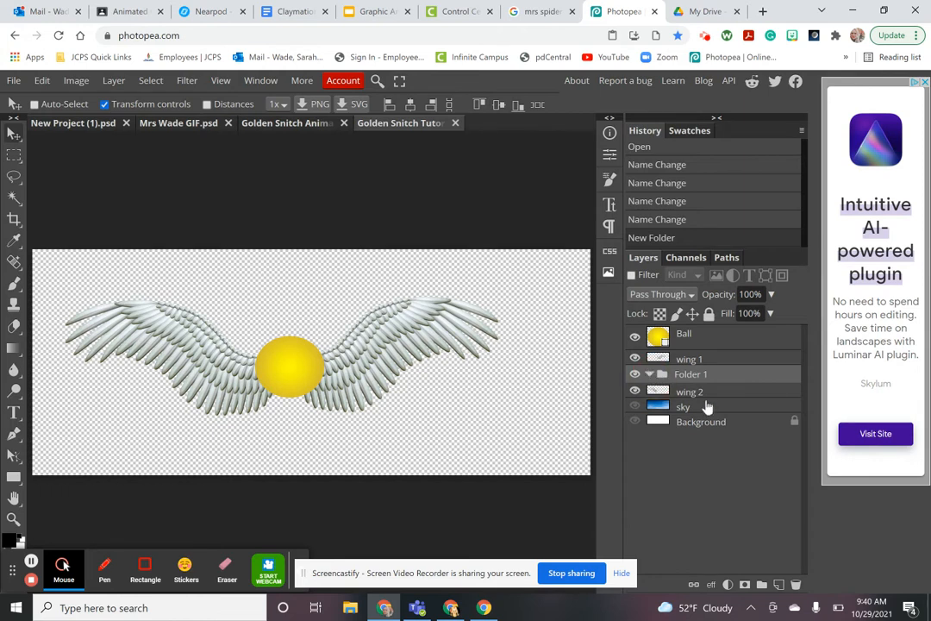
click(650, 376)
mouse_move(699, 391)
mouse_down()
mouse_move(692, 359)
mouse_move(693, 378)
mouse_up()
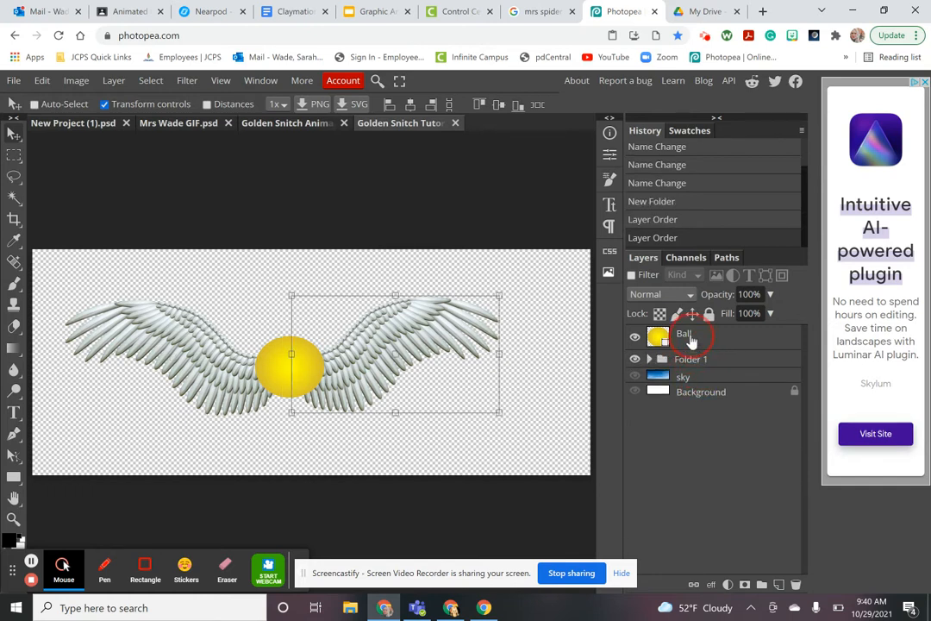
drag(690, 338, 699, 371)
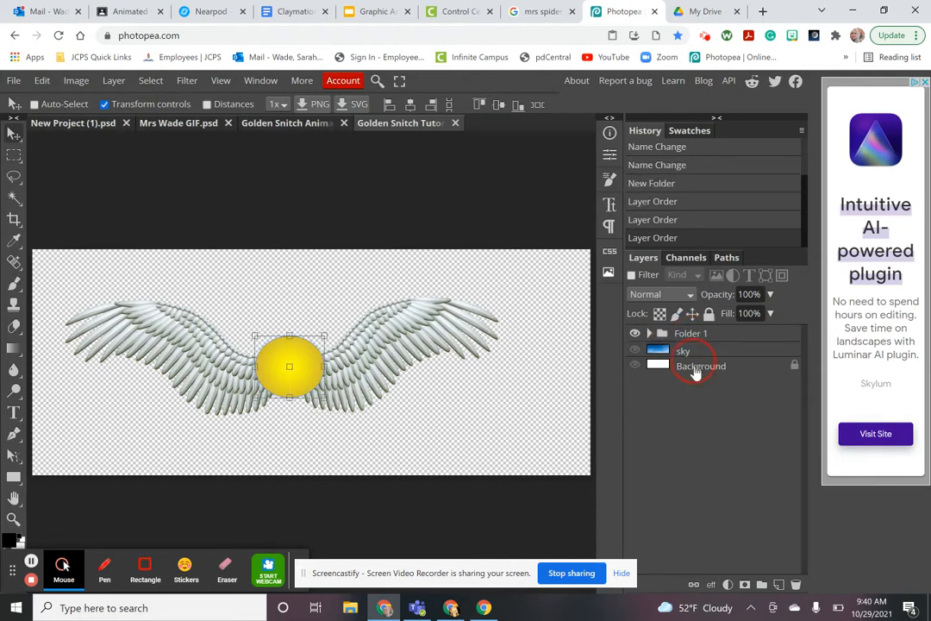
click(650, 335)
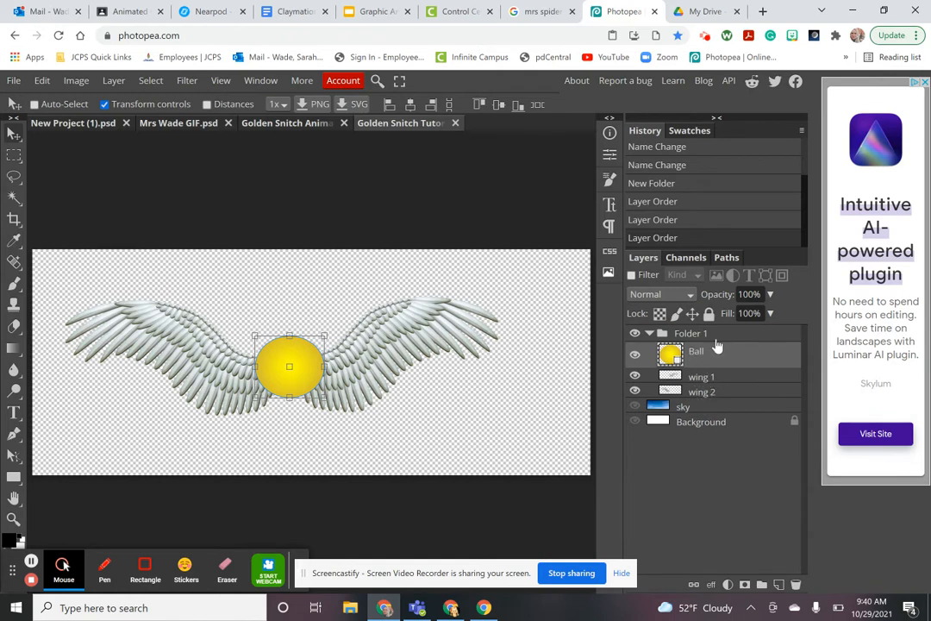
Rename Folder 1 to 'Snitch 1', then undo the rename and recent layer reordering
double_click(693, 334)
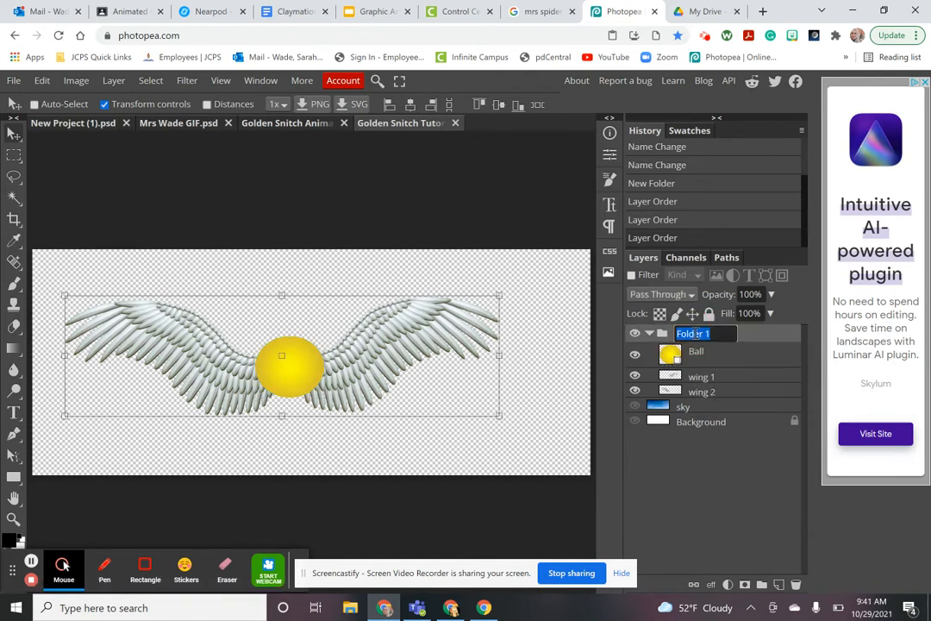
text(Snitch)
key(Return)
click(650, 333)
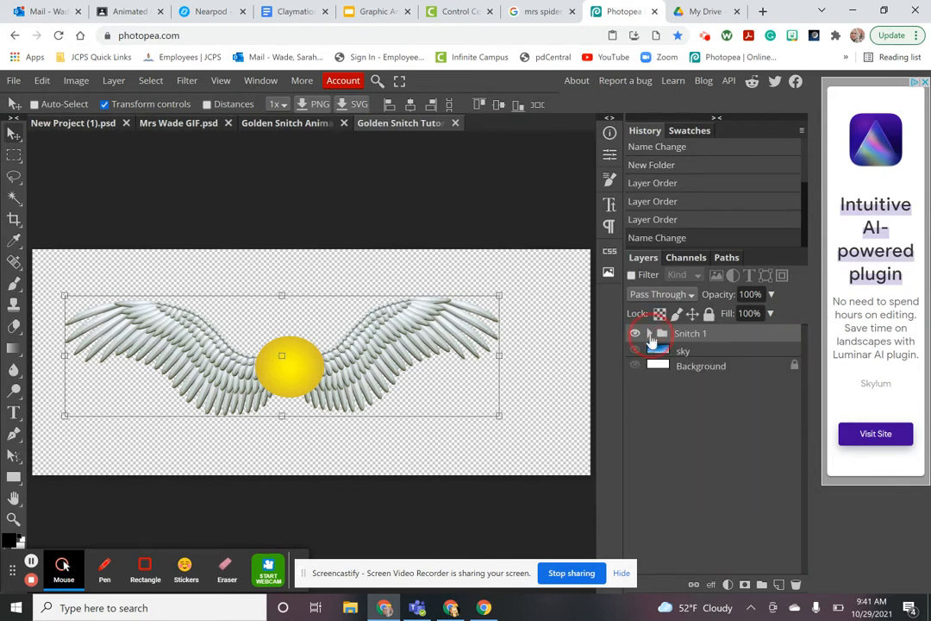
click(649, 333)
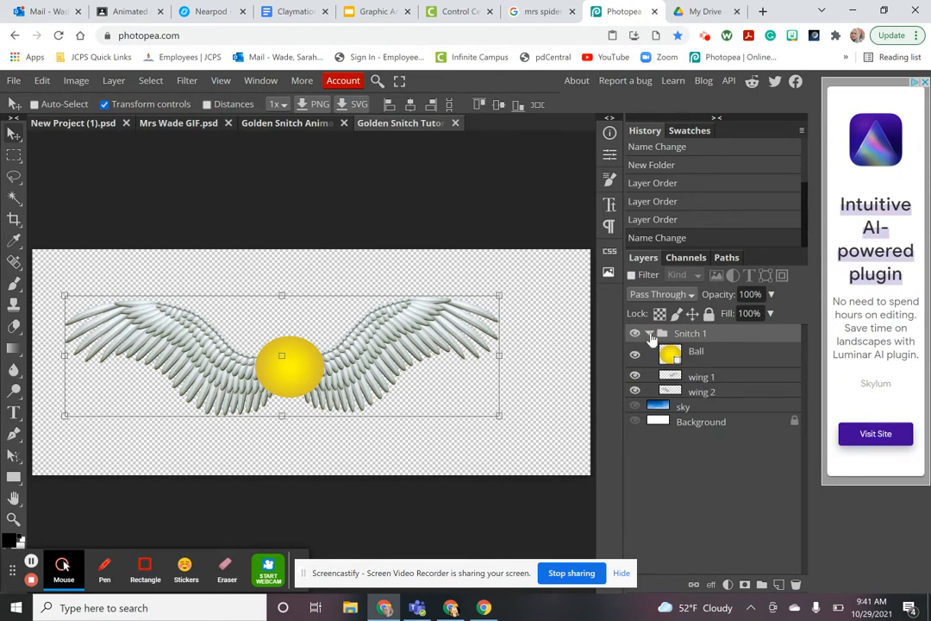
click(650, 334)
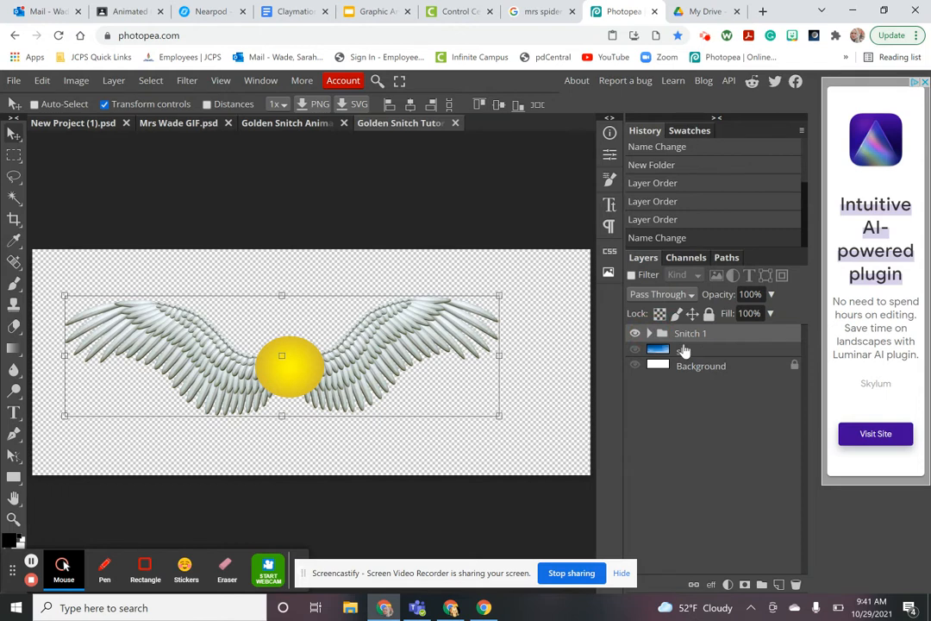
key(ctrl+z)
key(ctrl+z)
key(ctrl+z)
key(ctrl+z)
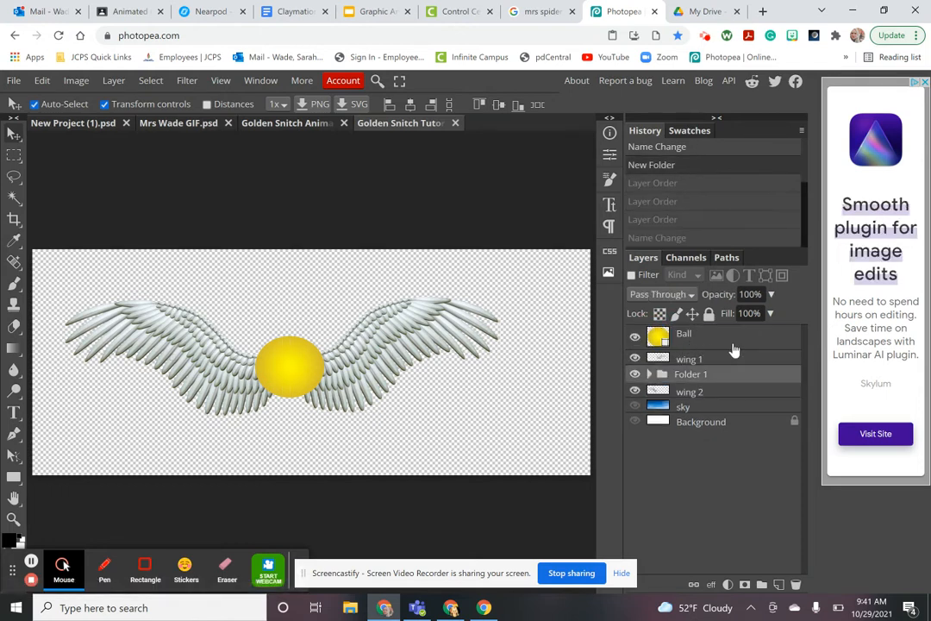
Undo the new folder, then move Ball, wing 1 and wing 2 together slightly up and right
key(ctrl+z)
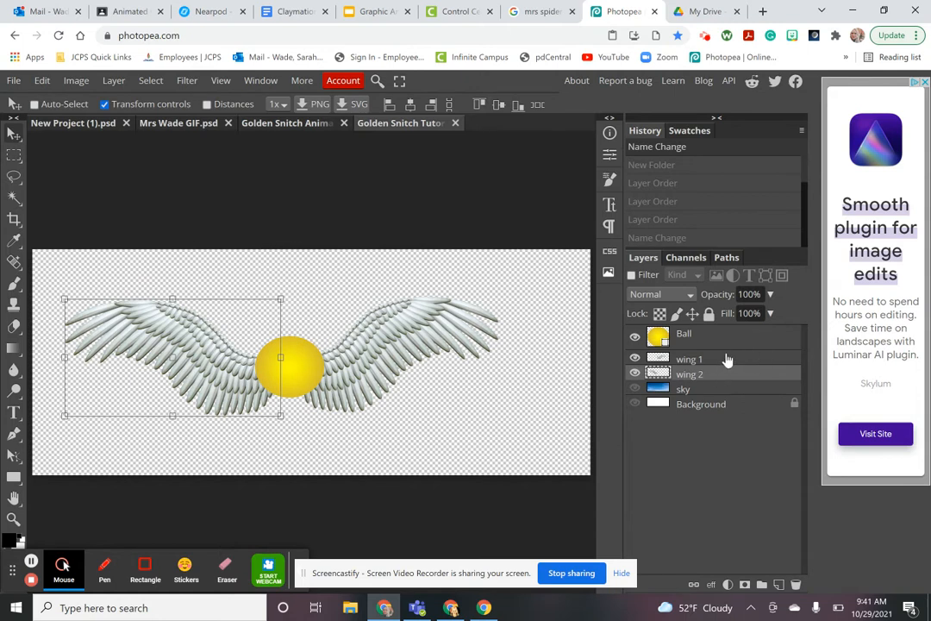
click(714, 339)
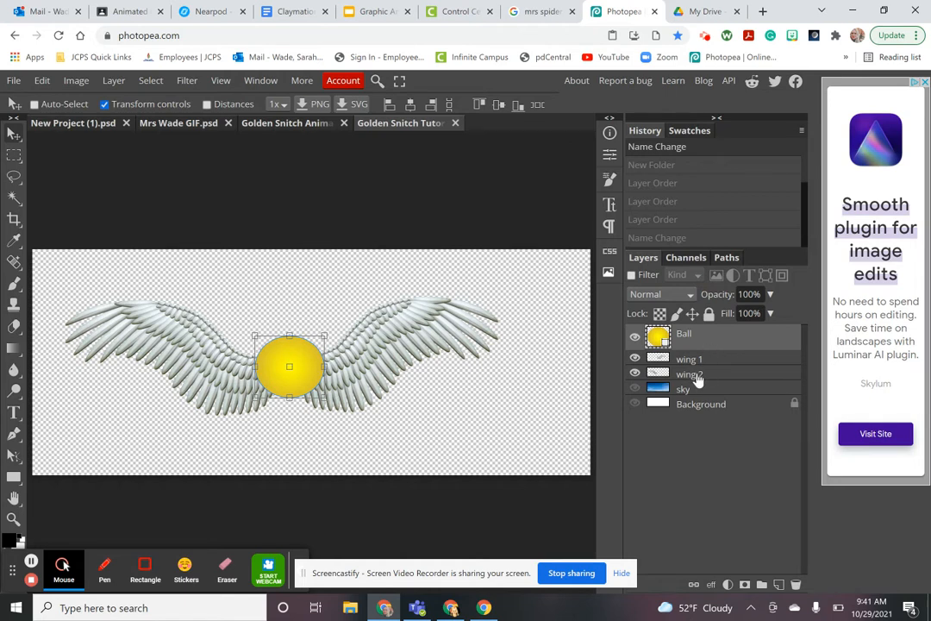
shift+click(699, 379)
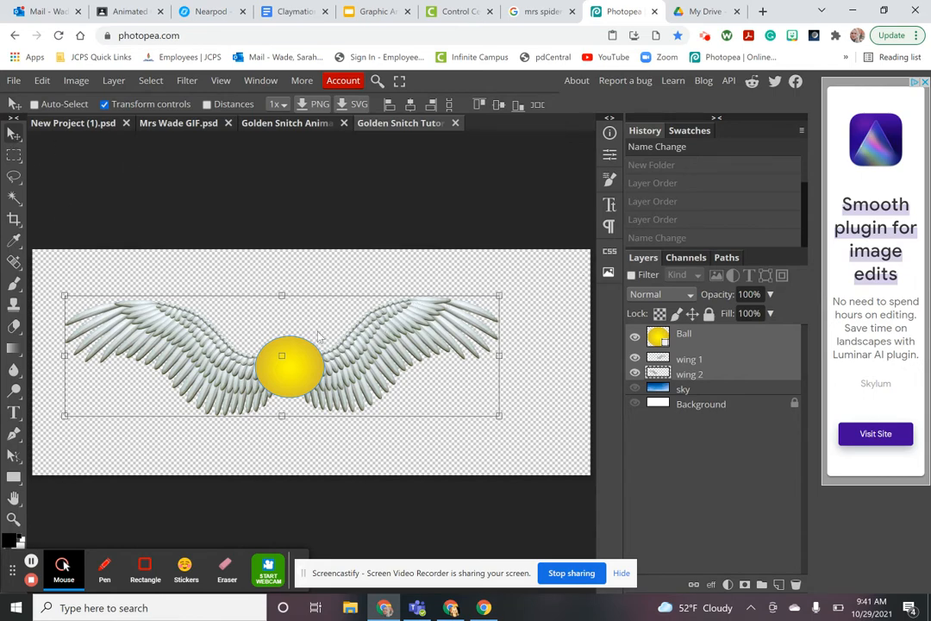
click(308, 366)
drag(312, 367, 330, 348)
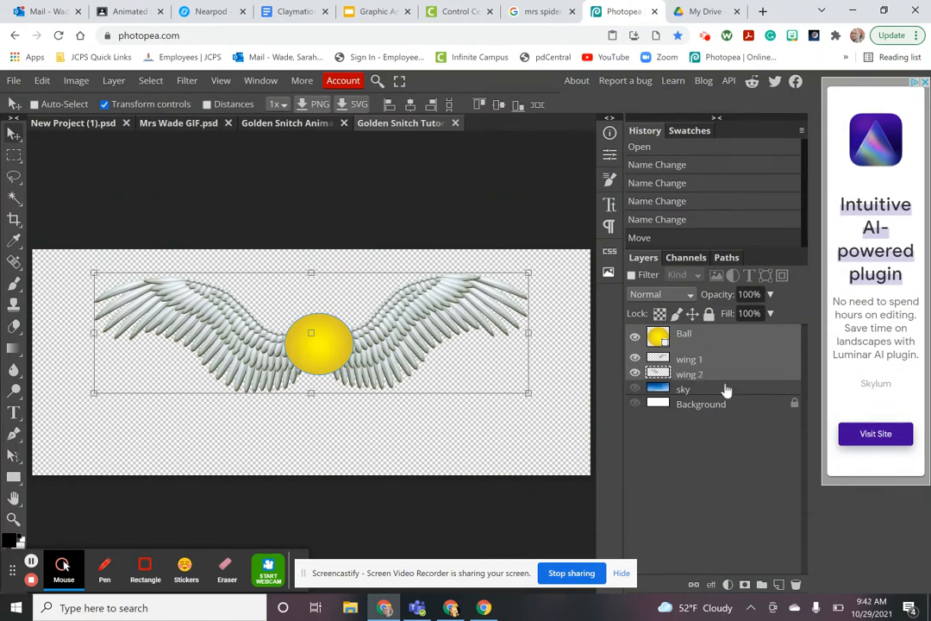
Put Ball, wing 1 and wing 2 into a new folder and rename it 'Snitch 1'
click(763, 585)
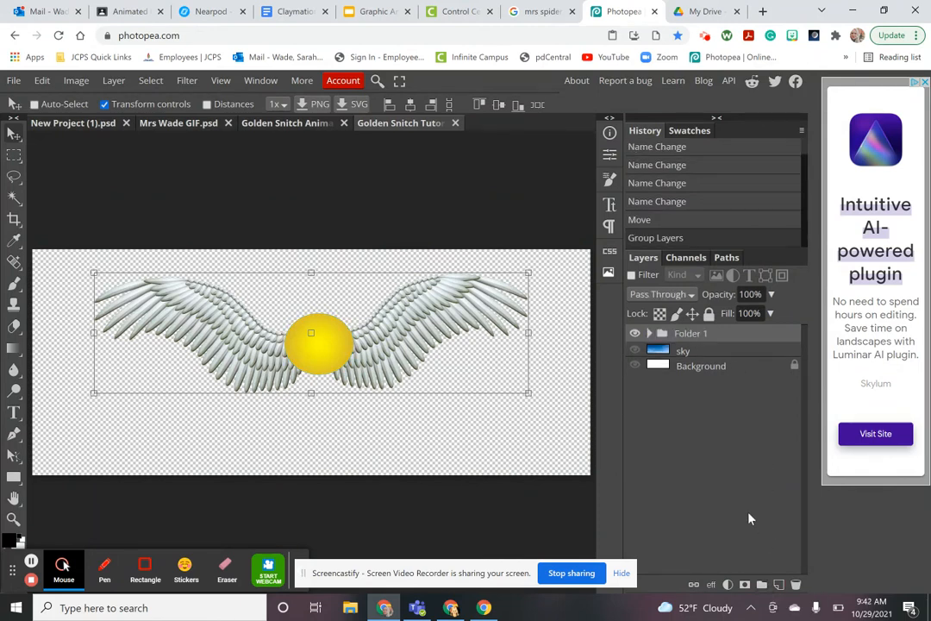
click(651, 334)
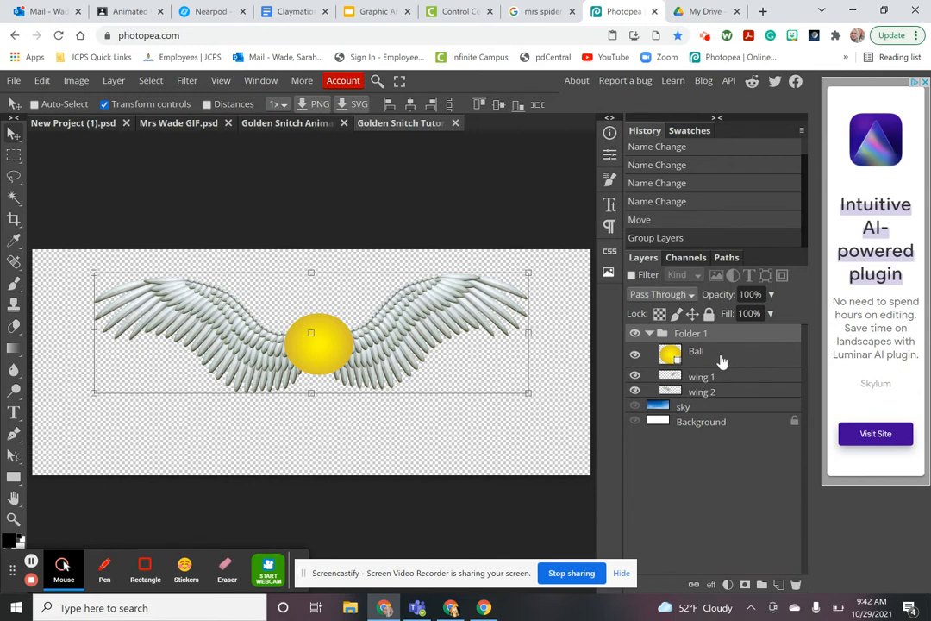
click(651, 334)
double_click(690, 334)
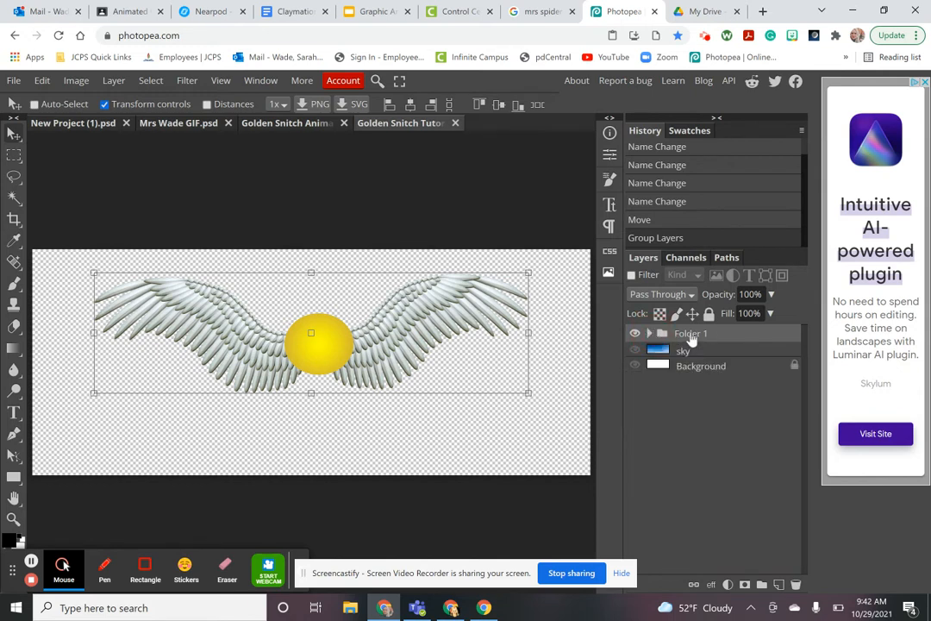
text(Snitch)
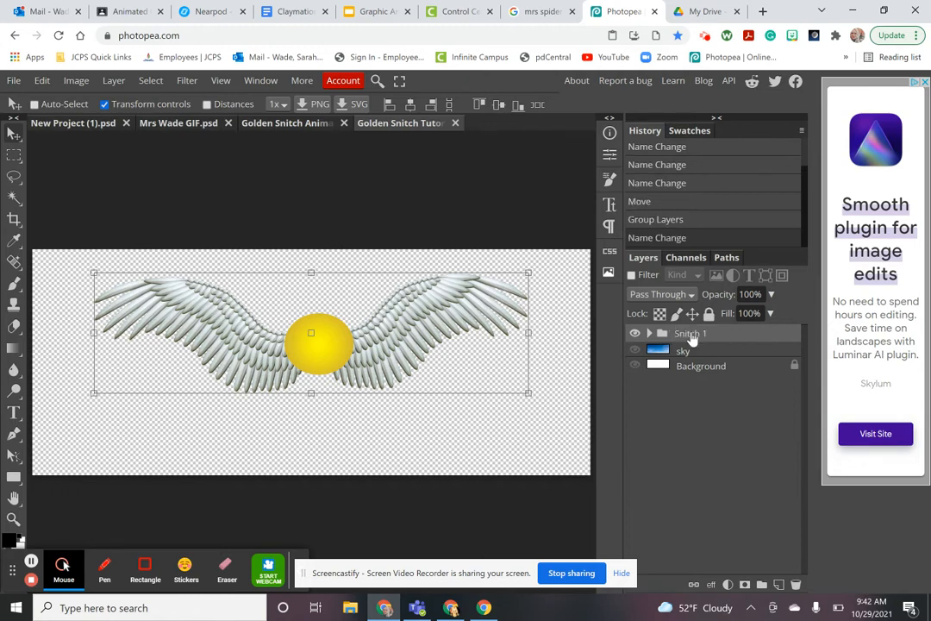
key(Return)
Scale the ball and wings to about 64%, move them top-left, then view the sample GIF
click(650, 334)
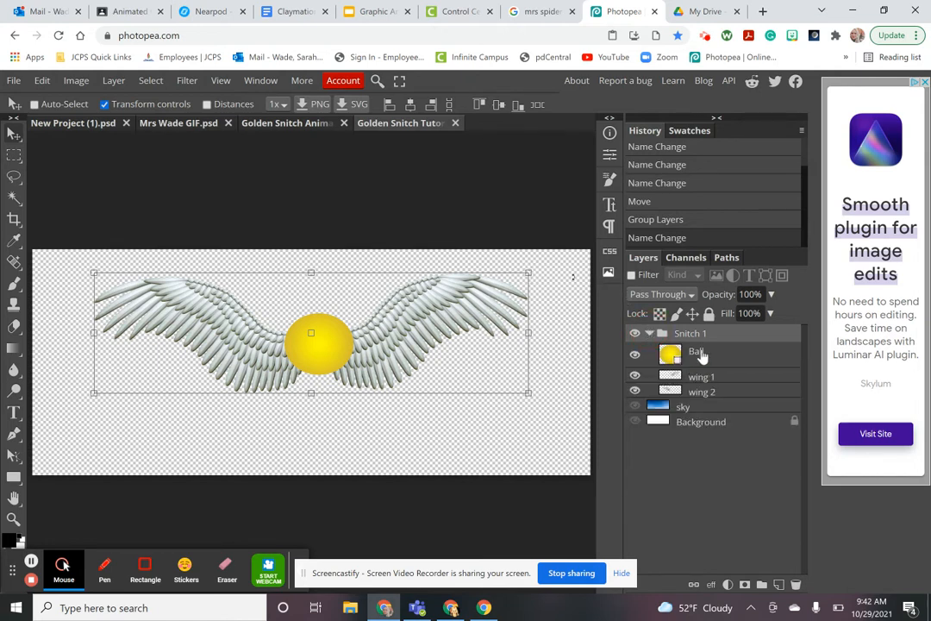
click(700, 354)
shift+click(721, 395)
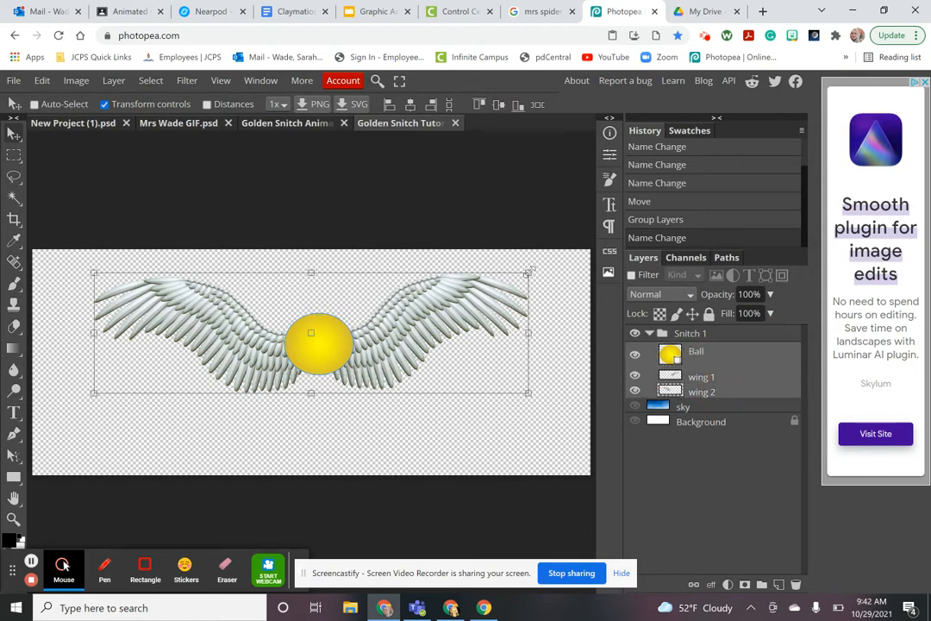
drag(532, 274, 374, 326)
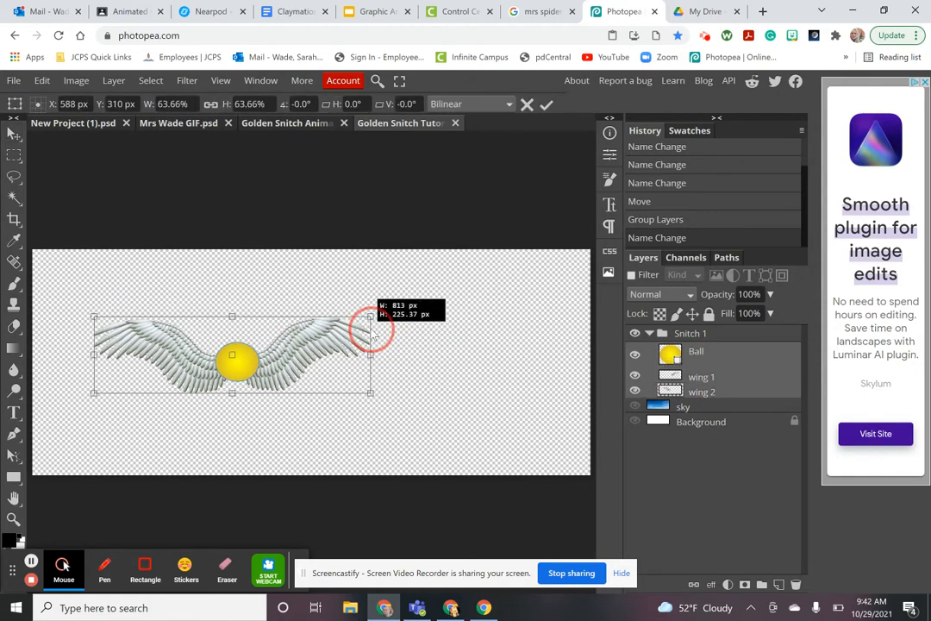
drag(241, 351, 178, 286)
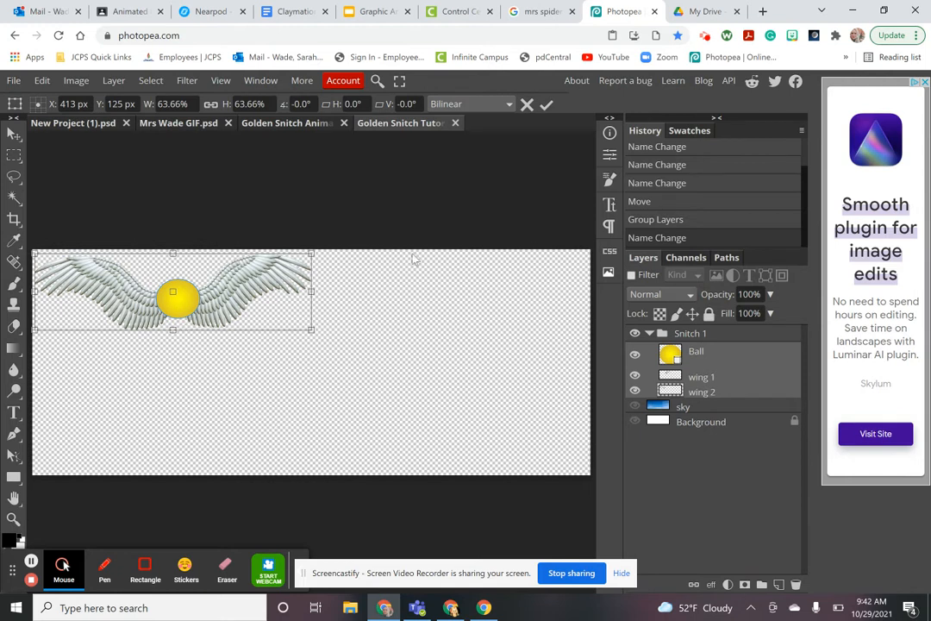
click(116, 12)
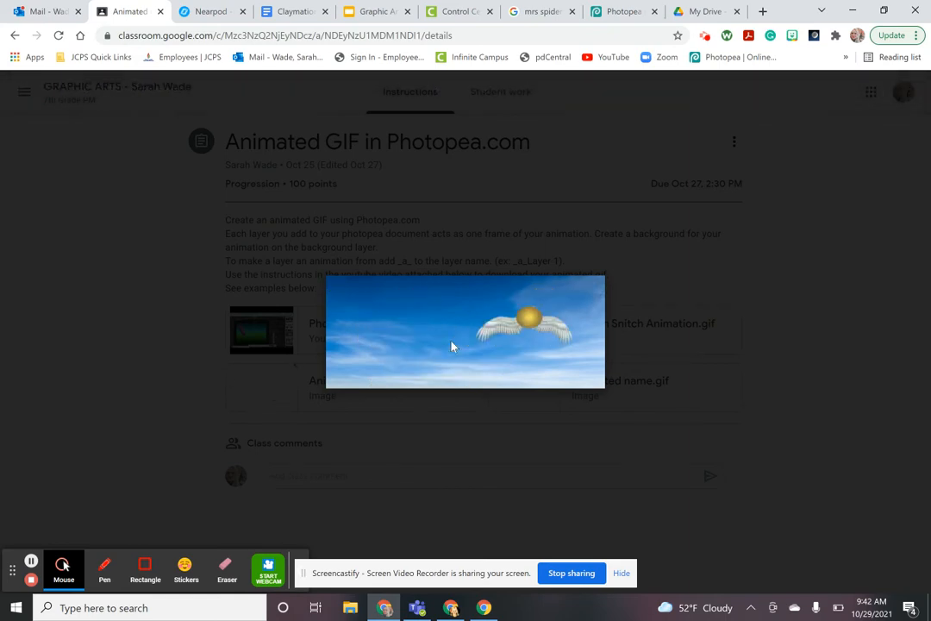
Return to Photopea and commit the snitch's 63.66% Free Transform at the top-left corner
click(626, 11)
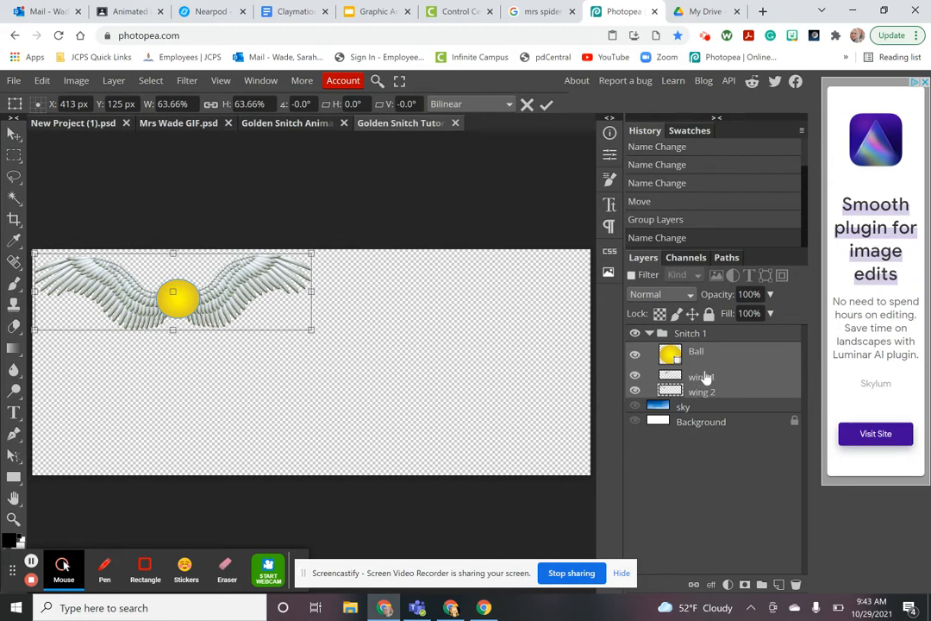
click(650, 332)
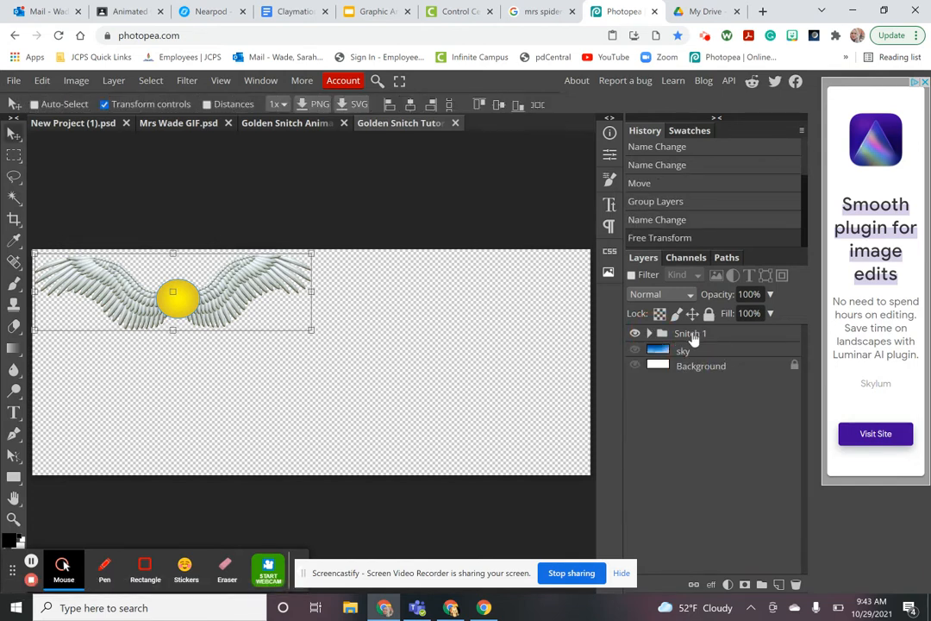
Add the _a_ prefix so the Snitch 1 folder is named '_a_Snitch 1'
double_click(692, 333)
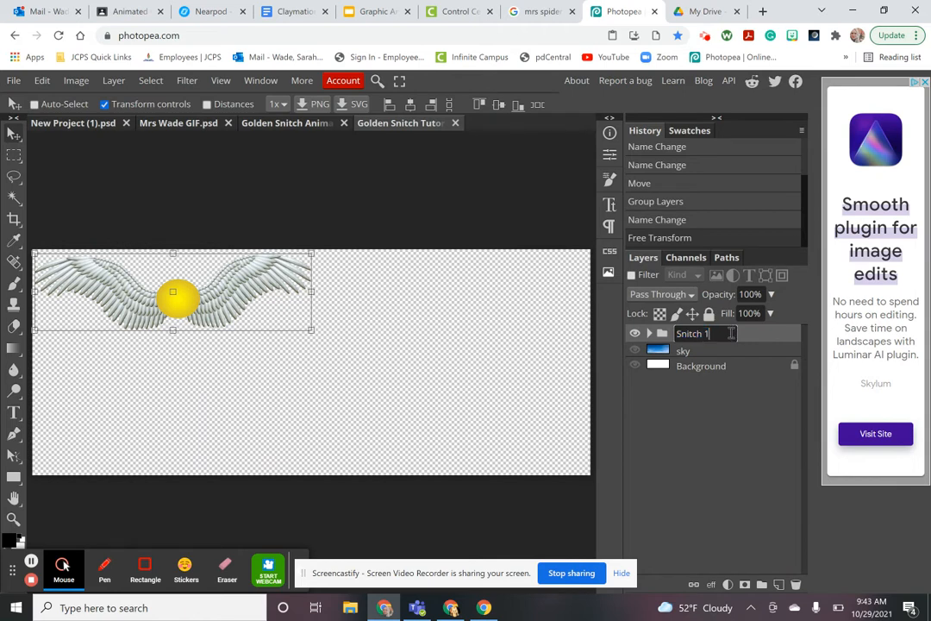
click(733, 334)
text(_a_)
key(Return)
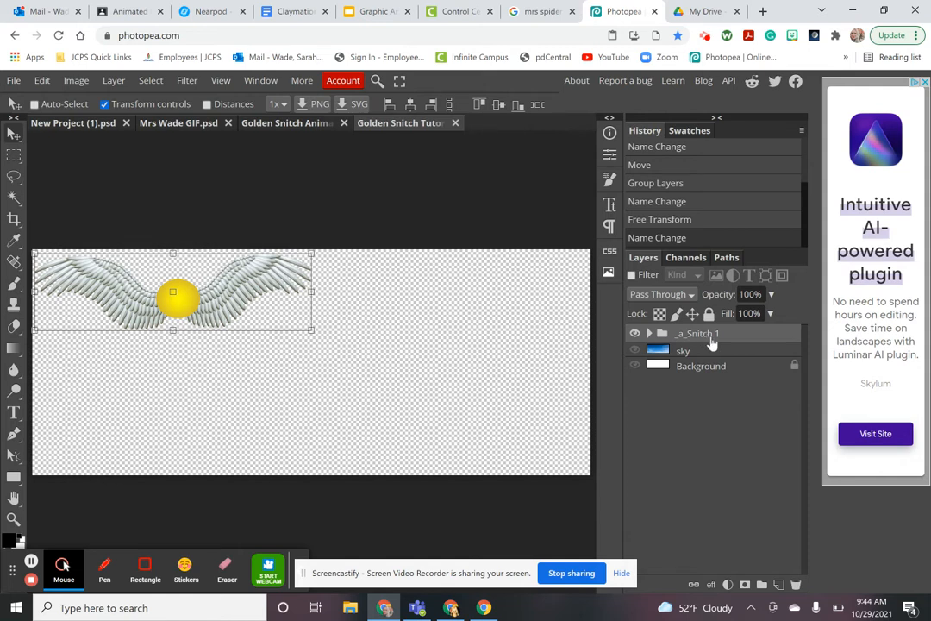
Duplicate the _a_Snitch 1 folder with Duplicate Layer
click(650, 334)
click(651, 335)
right_click(707, 339)
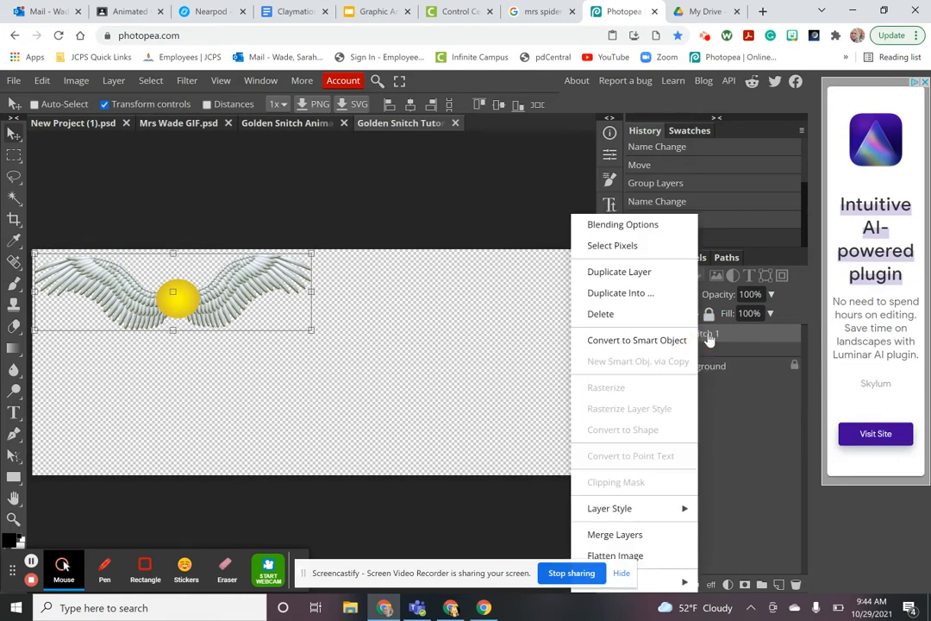
click(653, 274)
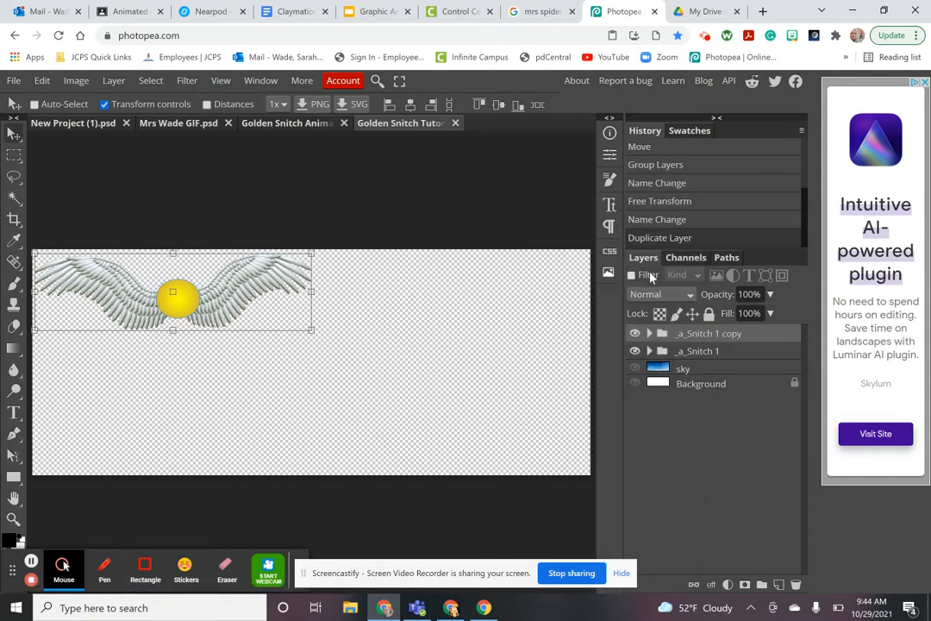
Rename the duplicated folder to '_a_Snitch 2' and expand it to show its layers
double_click(733, 335)
key(Right)
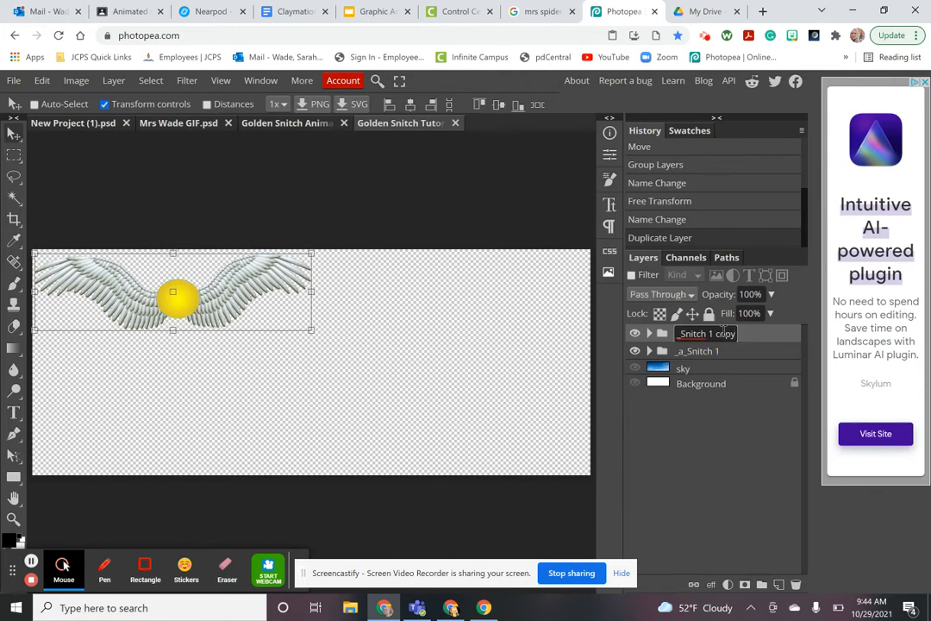
key(BackSpace)
key(BackSpace)
key(Return)
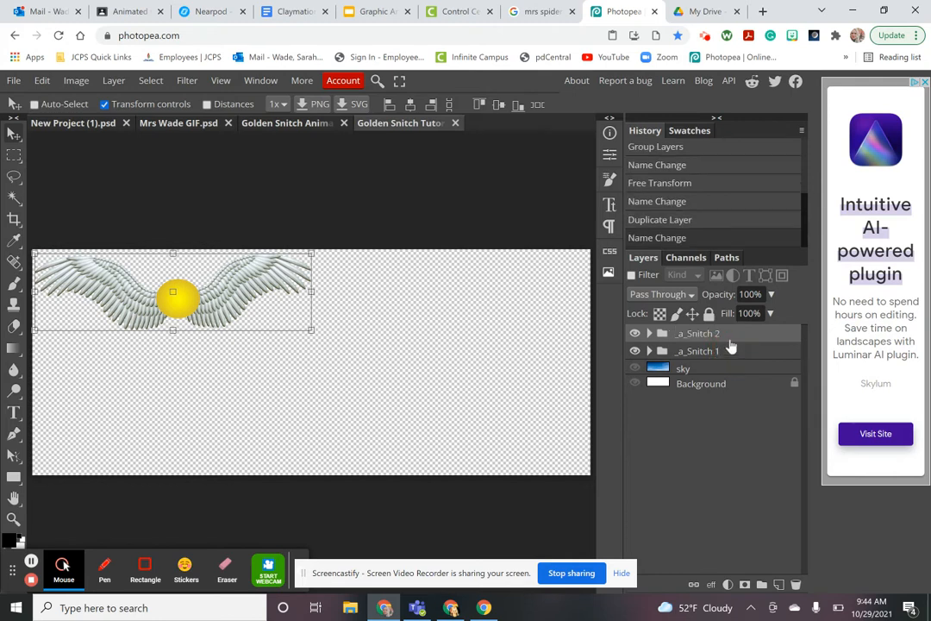
click(730, 338)
click(650, 335)
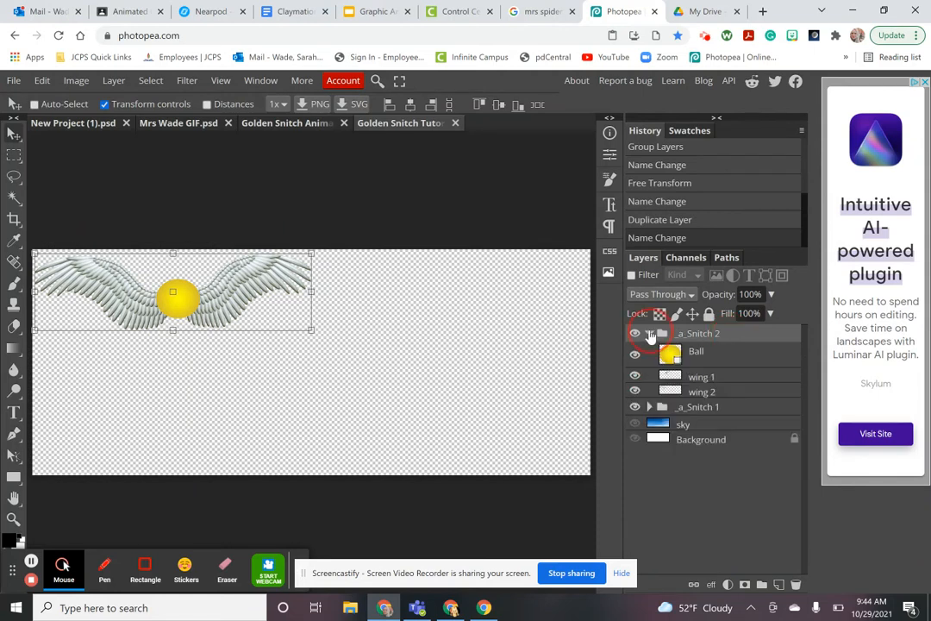
Move the ball and both wings of _a_Snitch 2 down and to the right
click(704, 360)
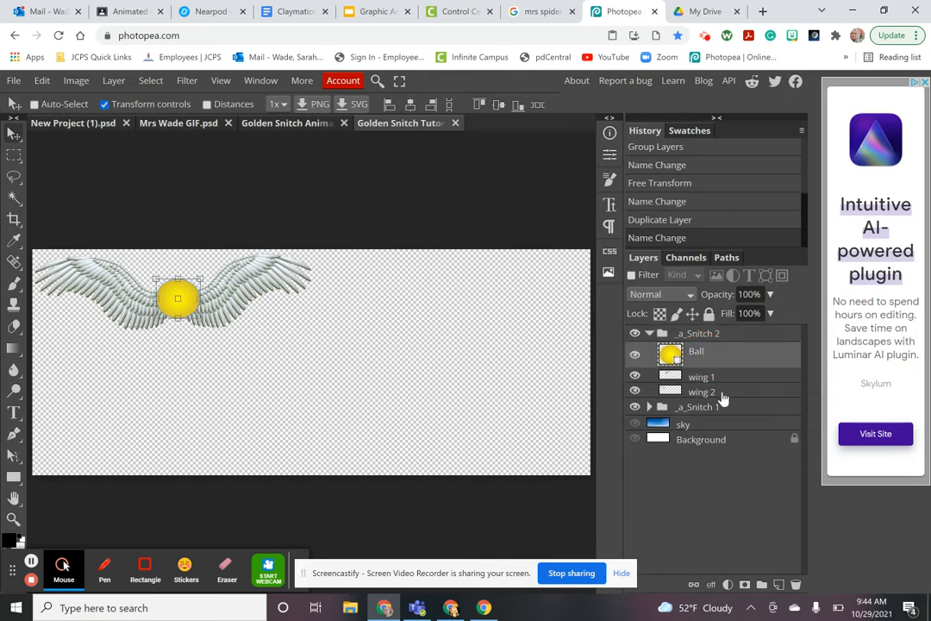
shift+click(722, 395)
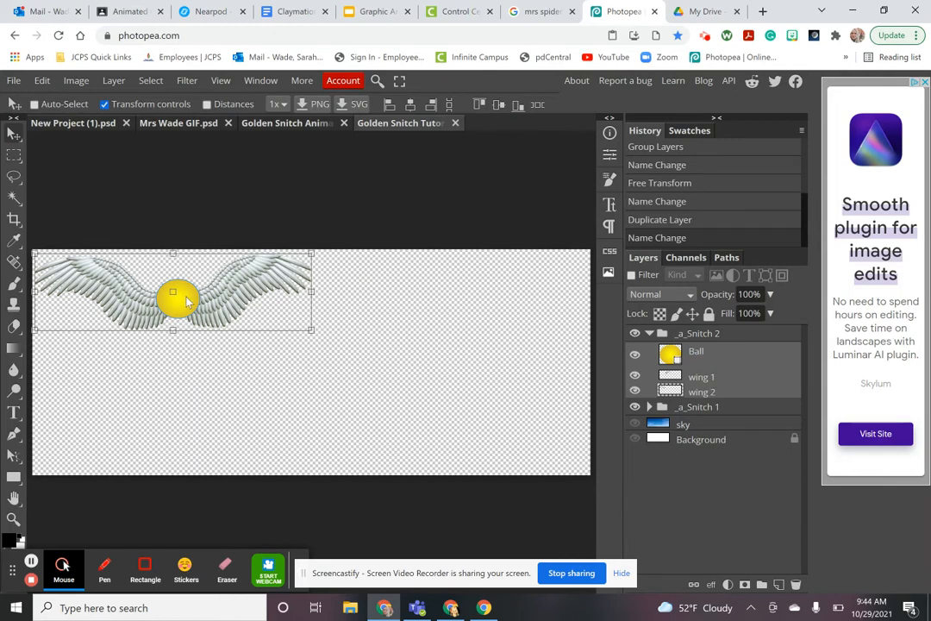
drag(186, 300, 198, 348)
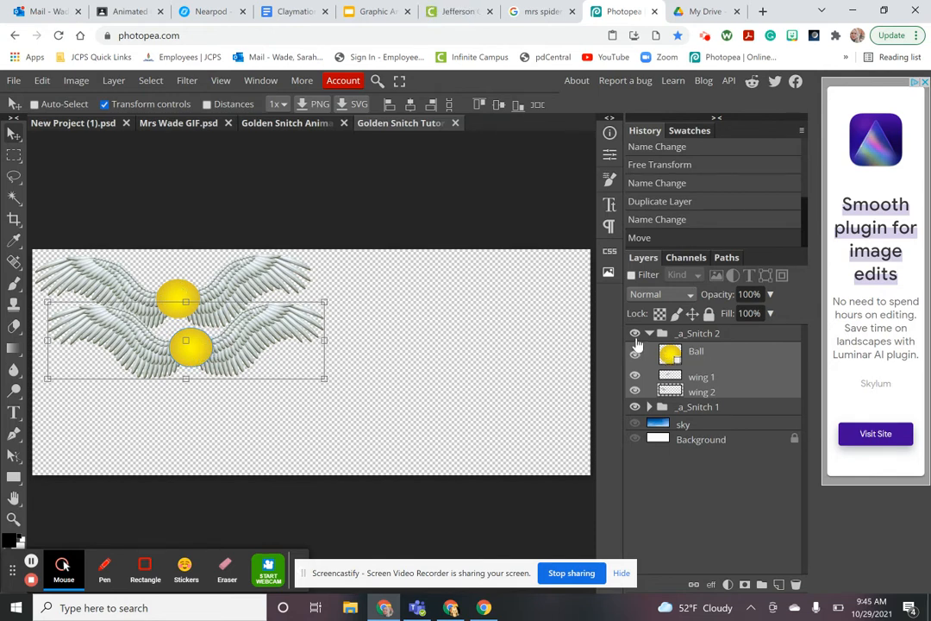
Rotate wing 1 about 17° and wing 2 about -14°, lowering each to meet the ball
click(701, 380)
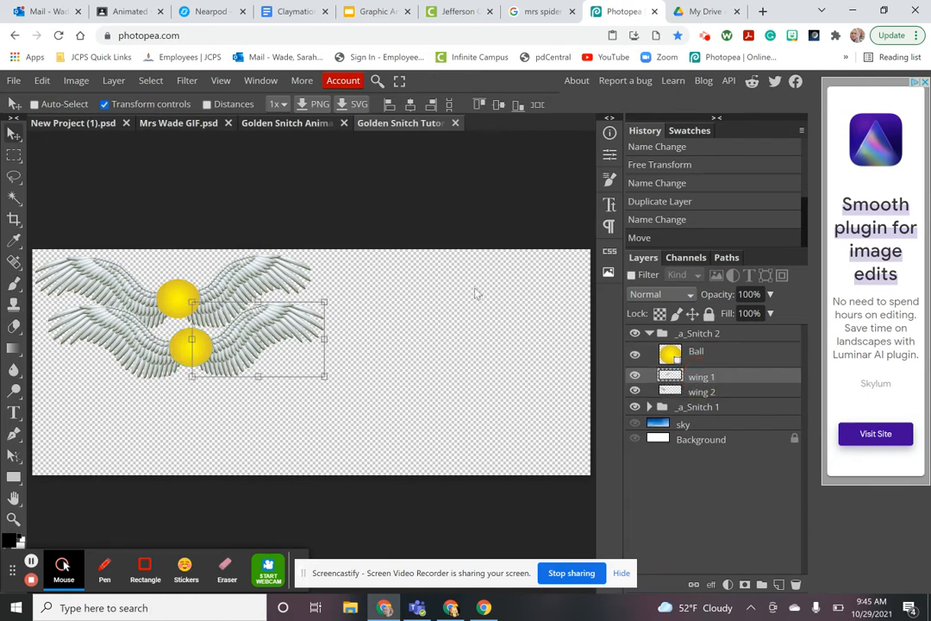
drag(342, 294, 360, 324)
drag(262, 331, 266, 344)
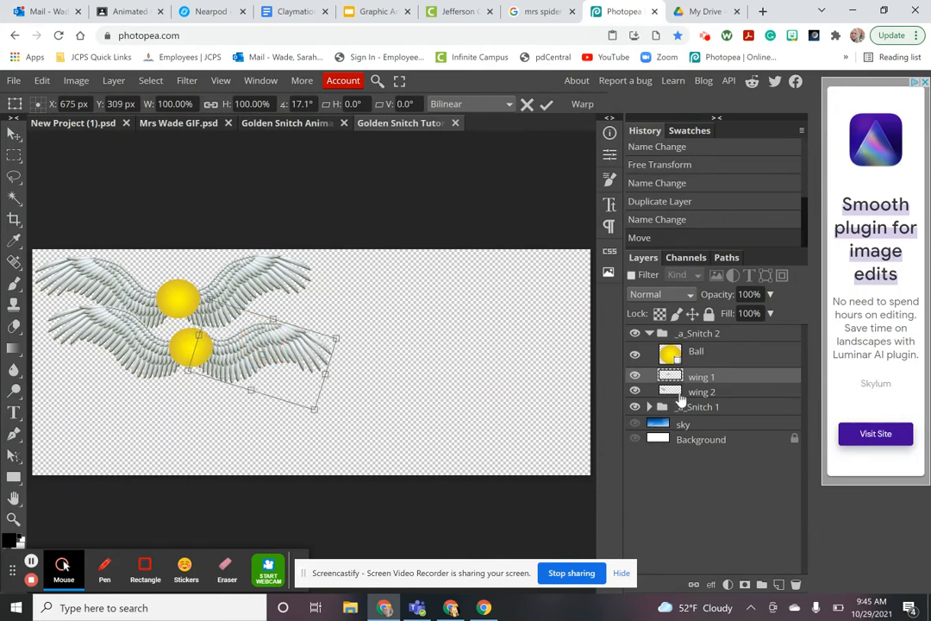
click(701, 391)
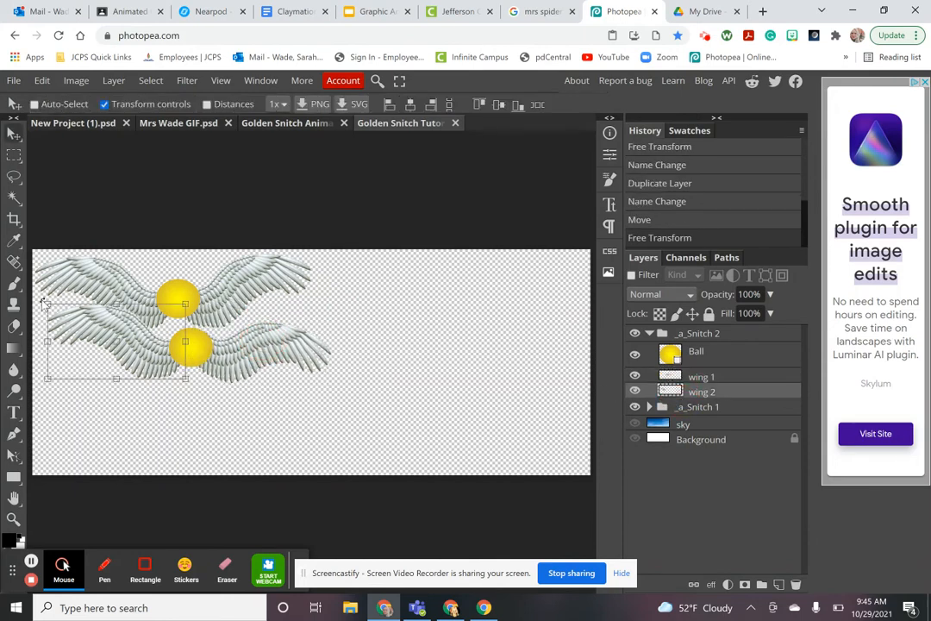
drag(41, 296, 39, 322)
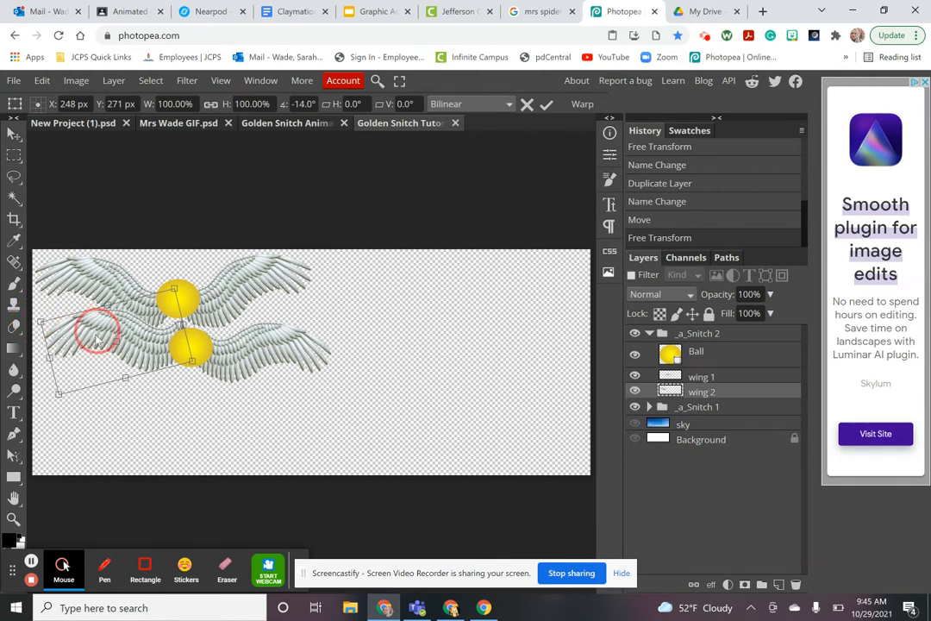
drag(91, 309, 95, 348)
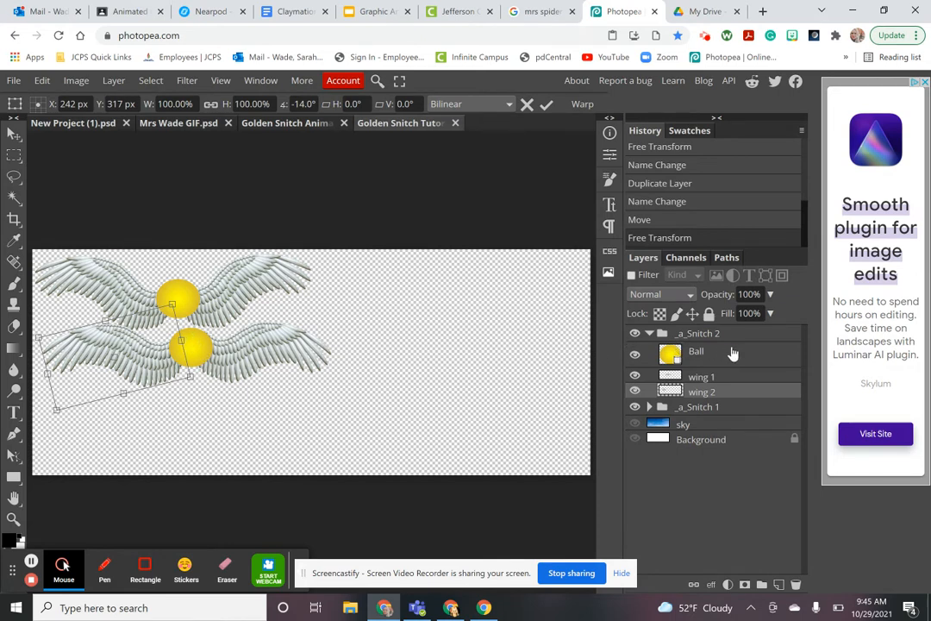
click(653, 334)
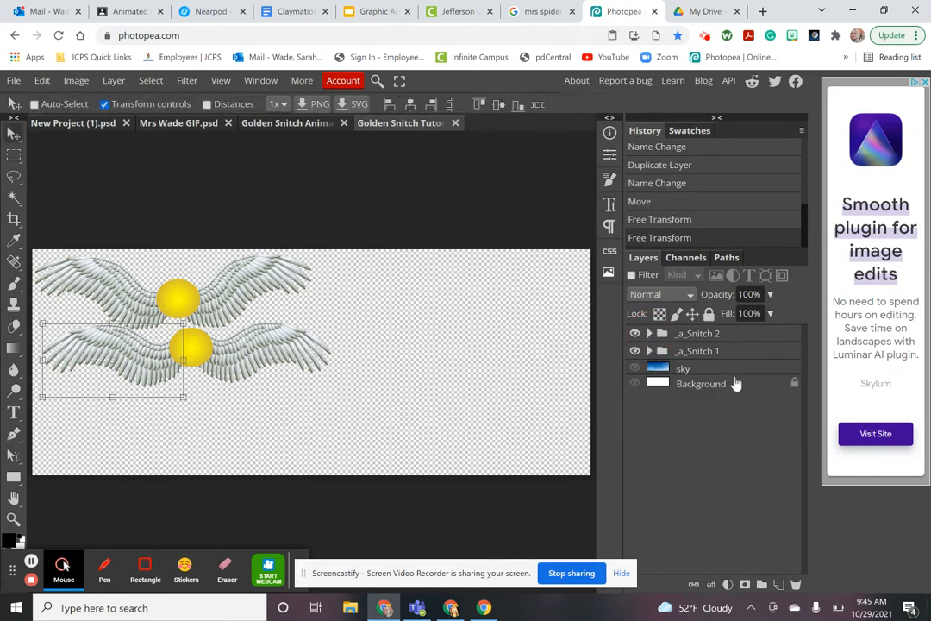
Duplicate the _a_Snitch 2 group and rename the copy _a_Snitch 3
click(713, 338)
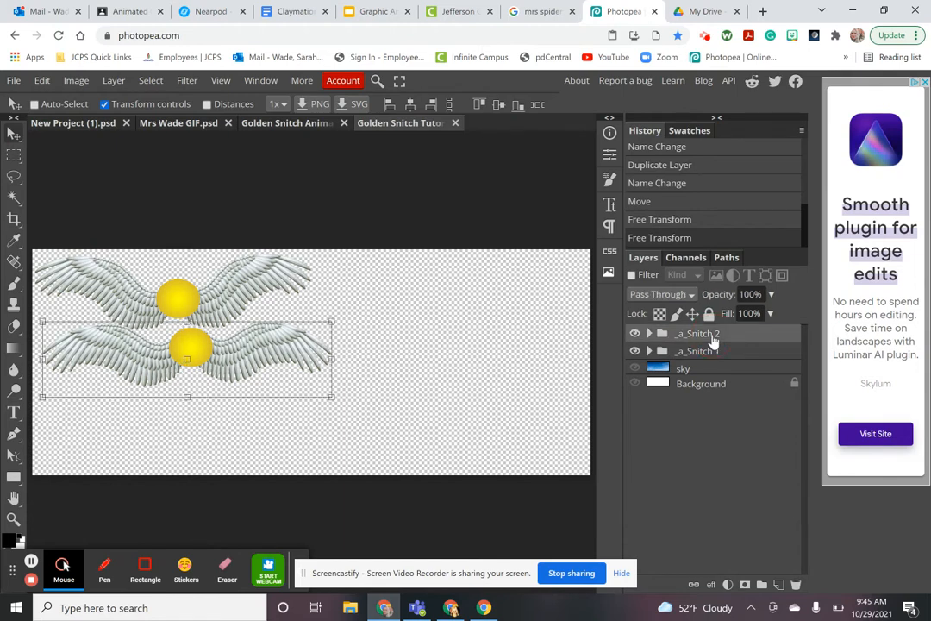
right_click(713, 339)
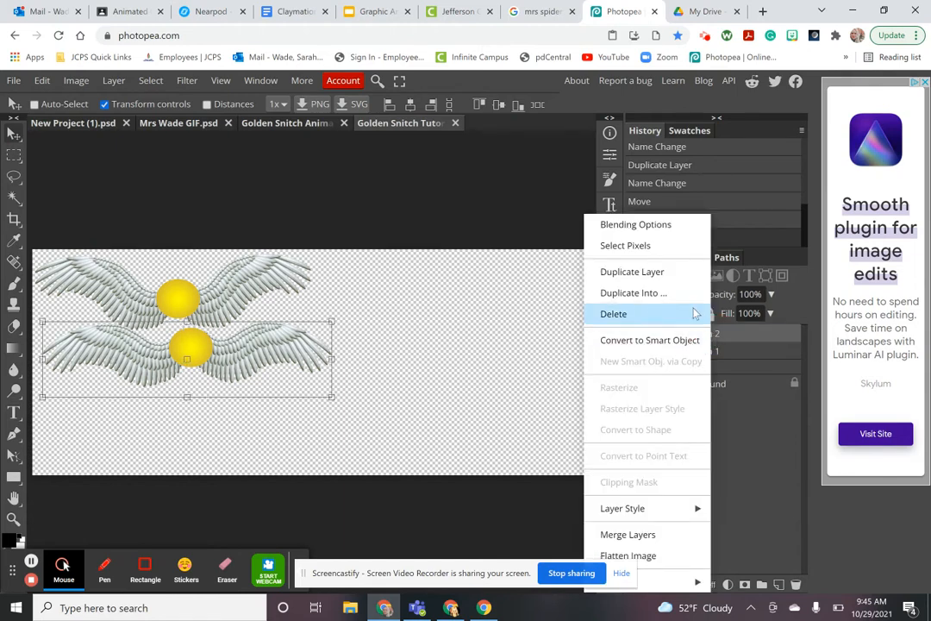
click(653, 275)
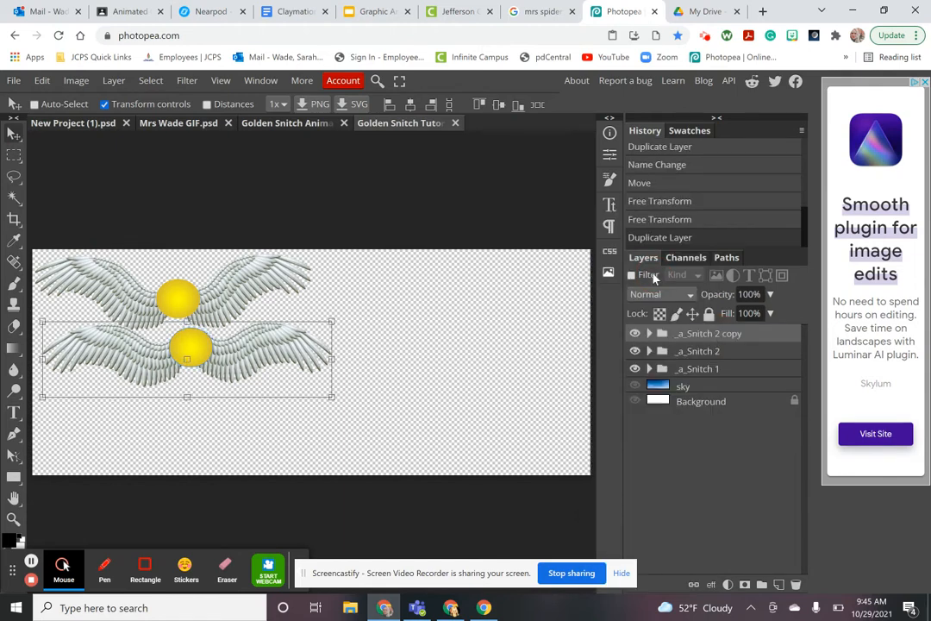
double_click(735, 339)
click(747, 339)
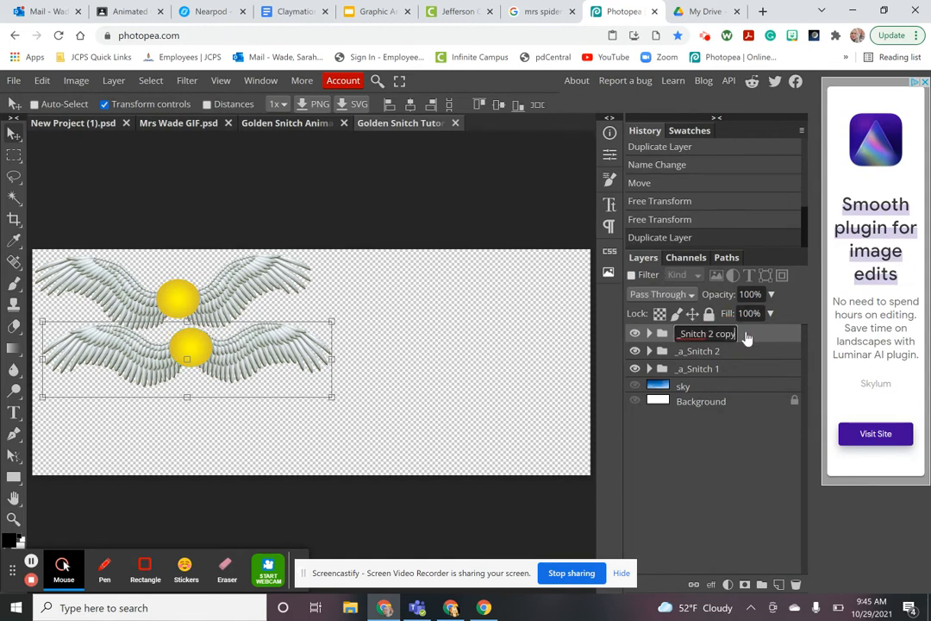
key(BackSpace)
key(BackSpace)
key(BackSpace)
key(BackSpace)
key(BackSpace)
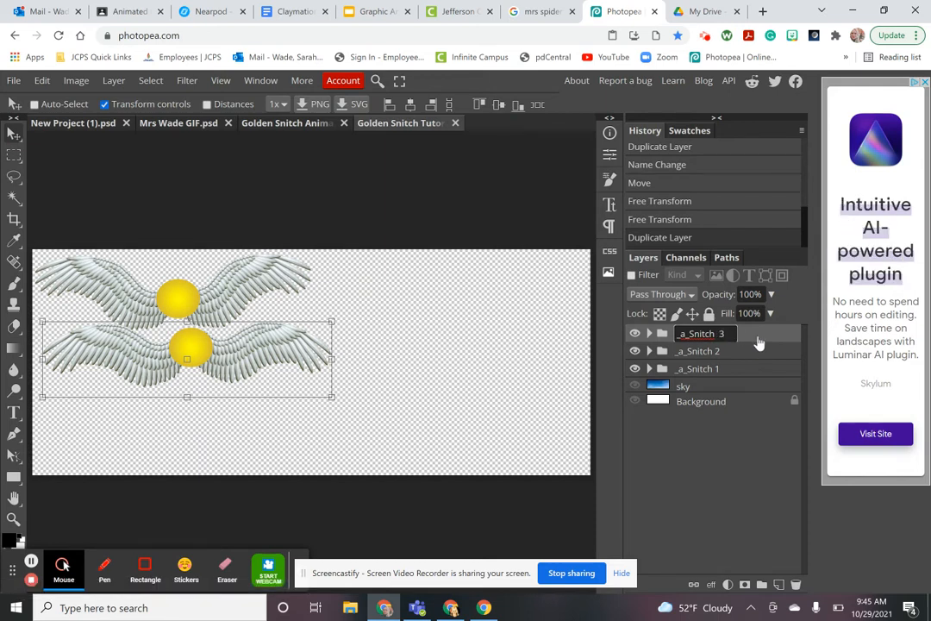
key(Return)
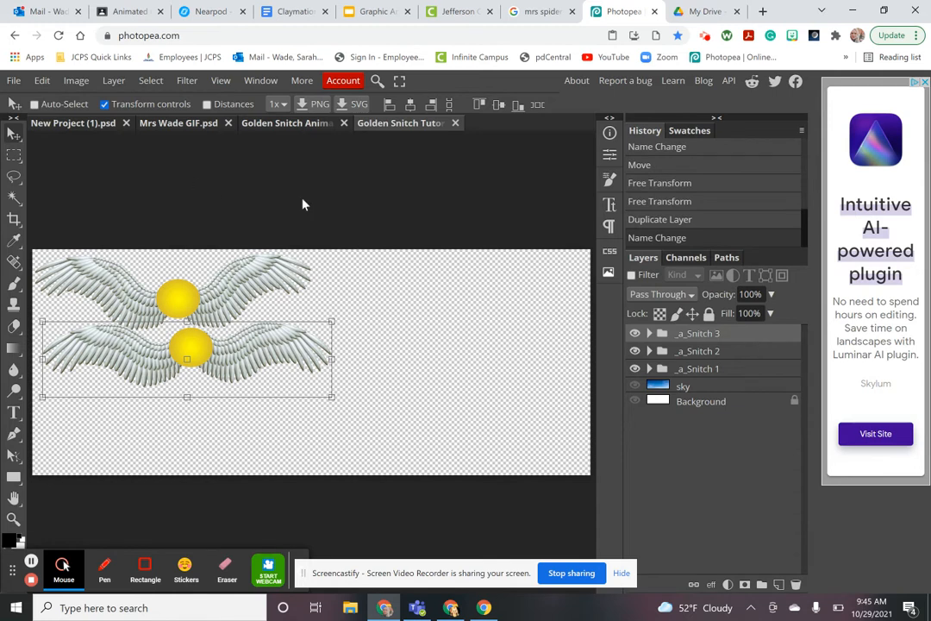
Move the third snitch's ball and both wings lower on the canvas
click(650, 334)
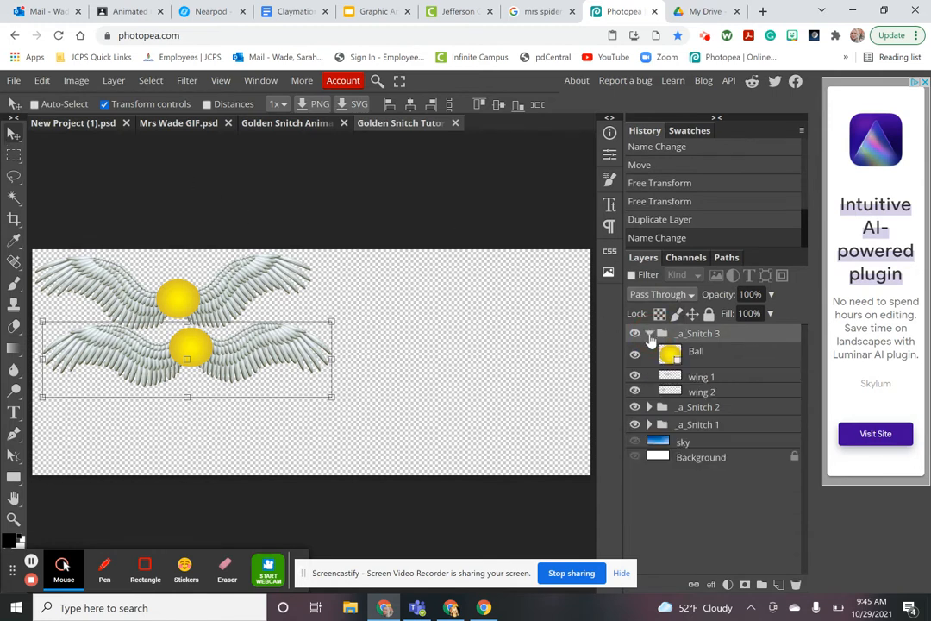
click(709, 355)
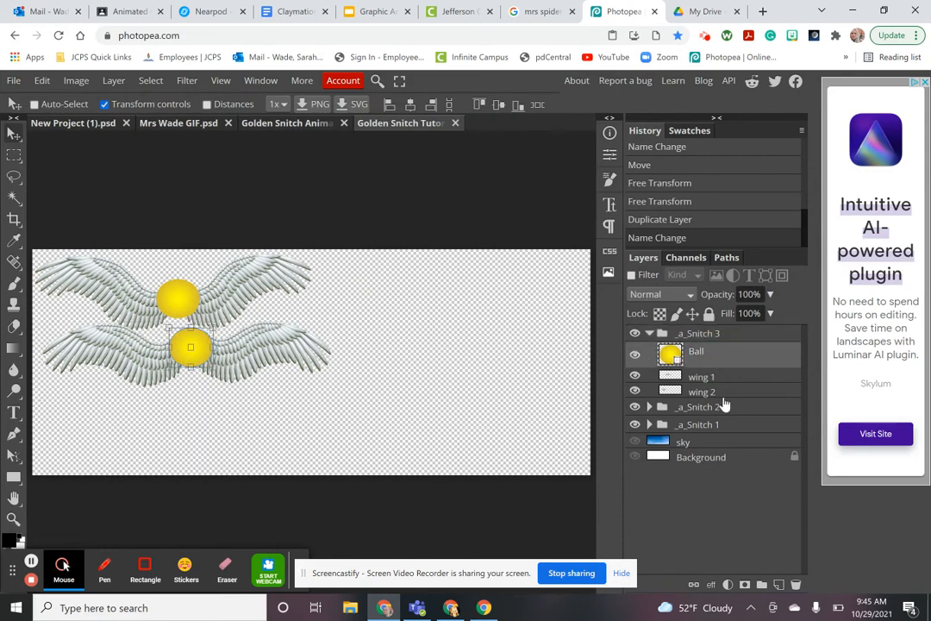
shift+click(721, 391)
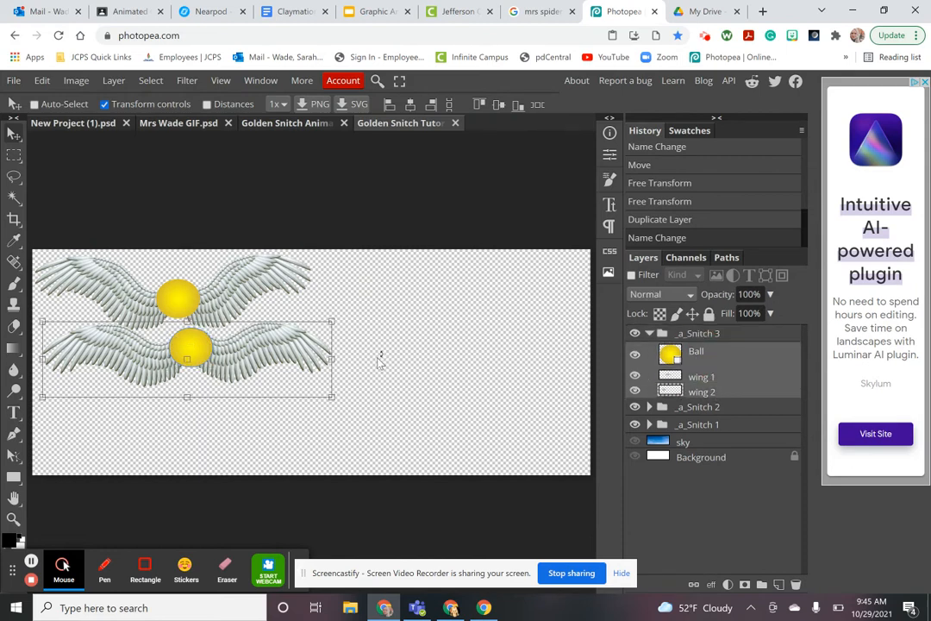
drag(204, 361, 224, 402)
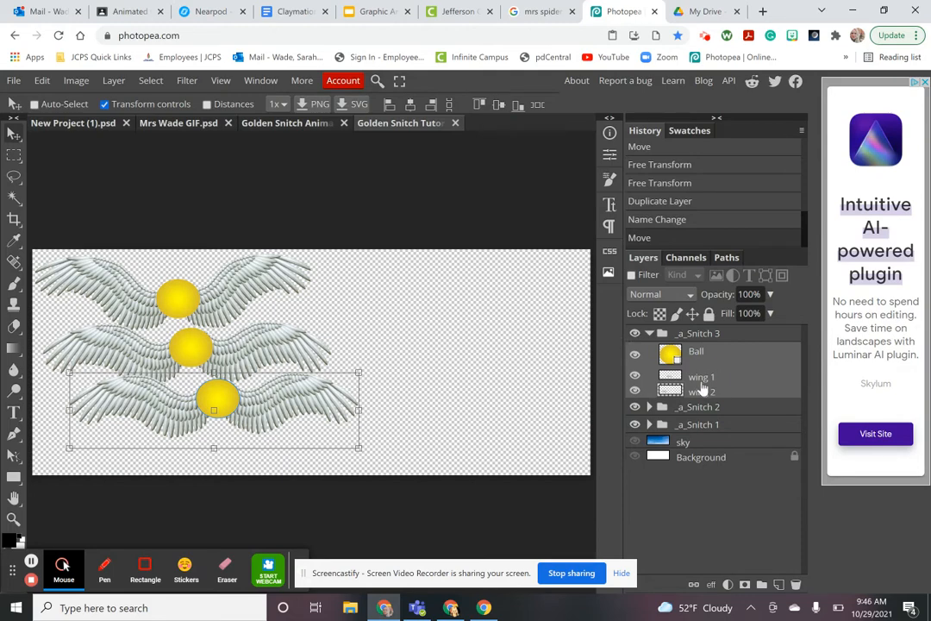
Rotate wing 1 about 16° and wing 2 about -14°, moving each down beside the ball
click(702, 376)
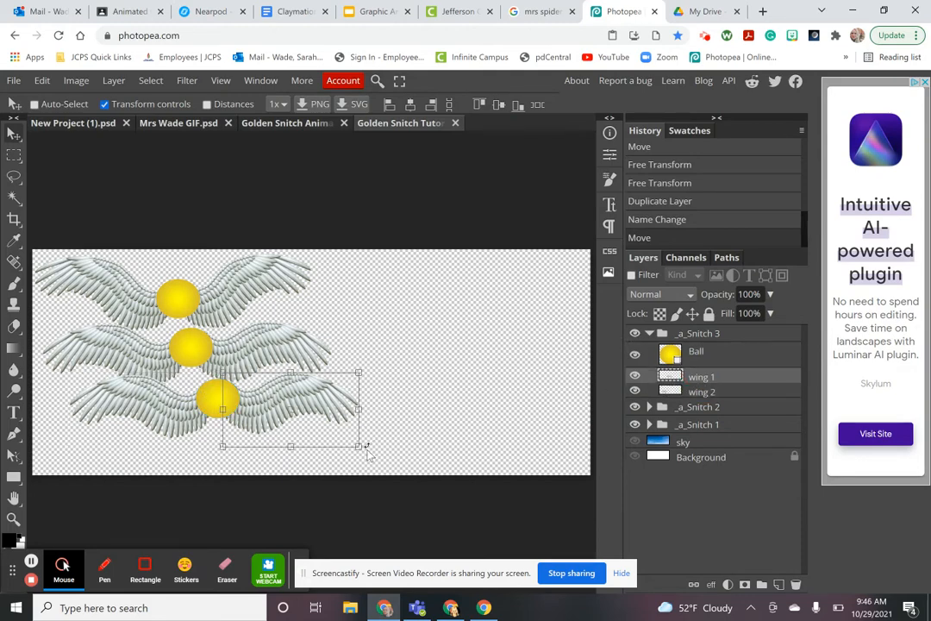
drag(370, 450, 363, 485)
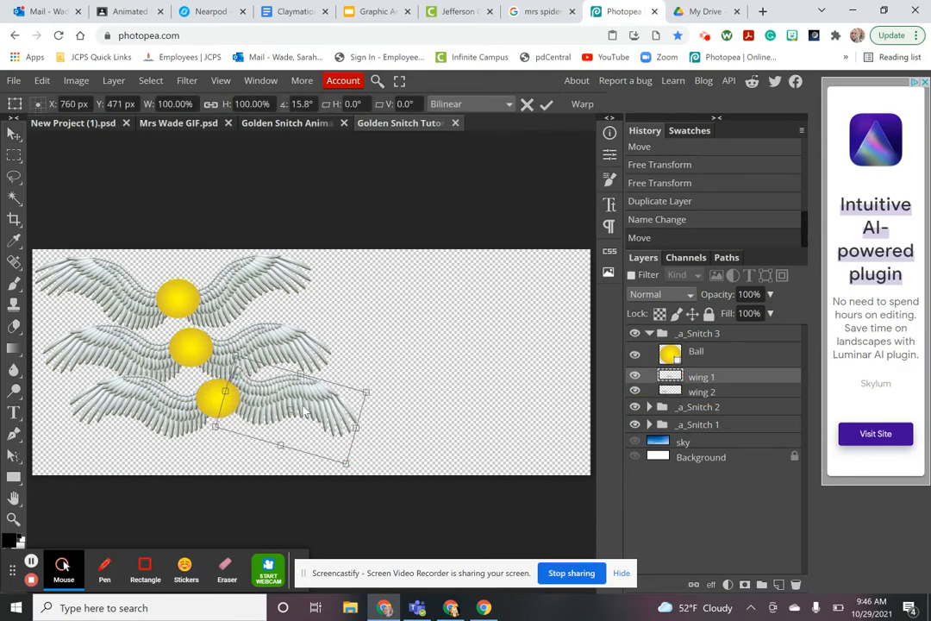
drag(302, 409, 297, 429)
click(668, 393)
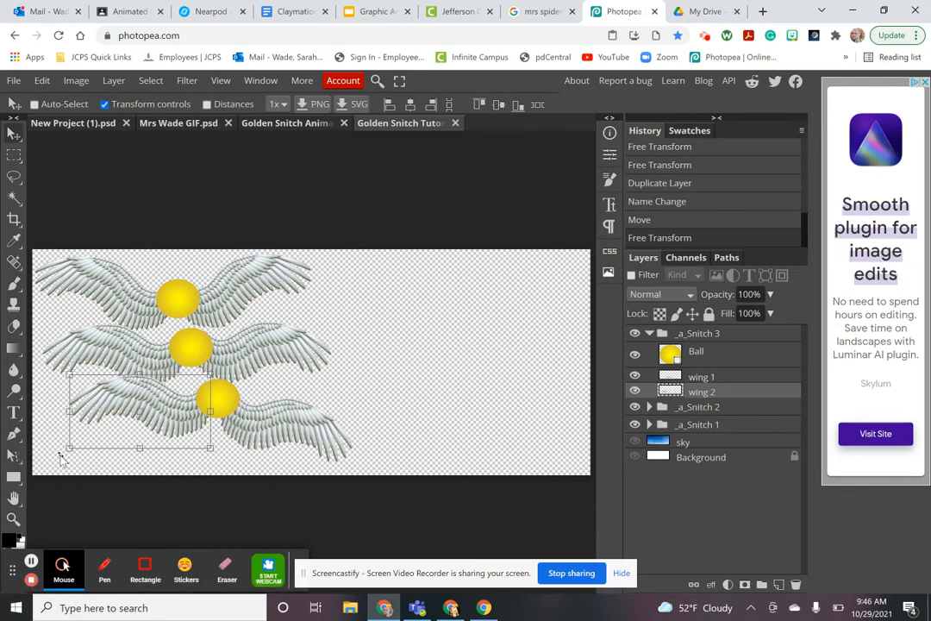
drag(65, 457, 66, 483)
mouse_move(134, 420)
mouse_down()
mouse_move(141, 405)
mouse_move(144, 433)
mouse_up()
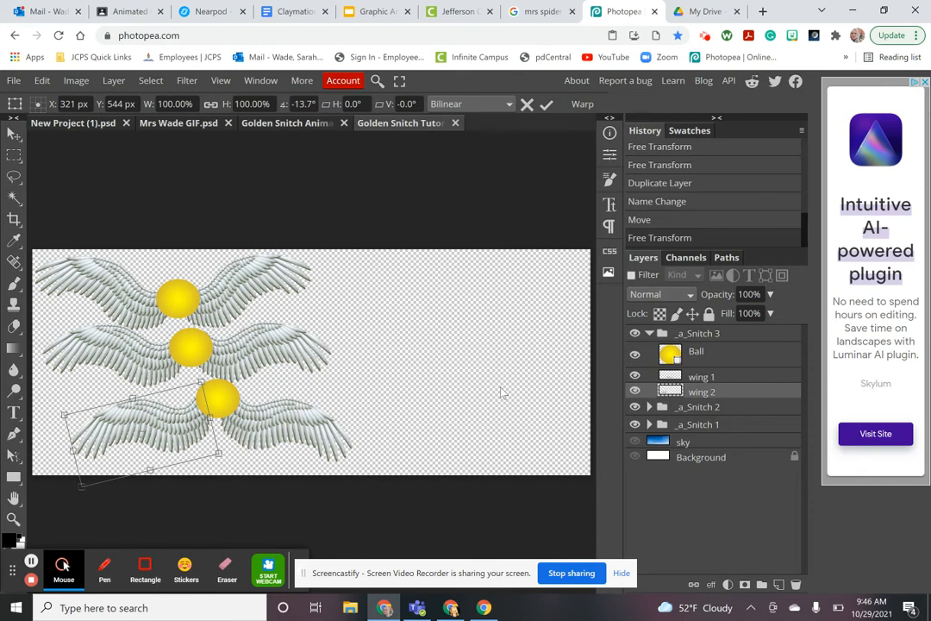
click(651, 334)
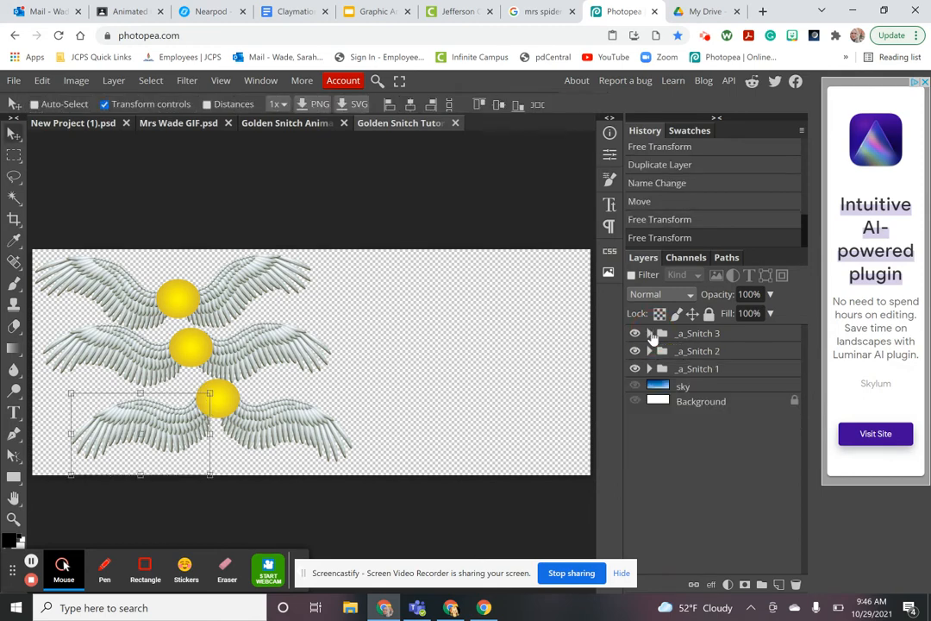
Duplicate the _a_Snitch 3 group and rename the copy _a_Snitch 4
click(709, 339)
right_click(709, 340)
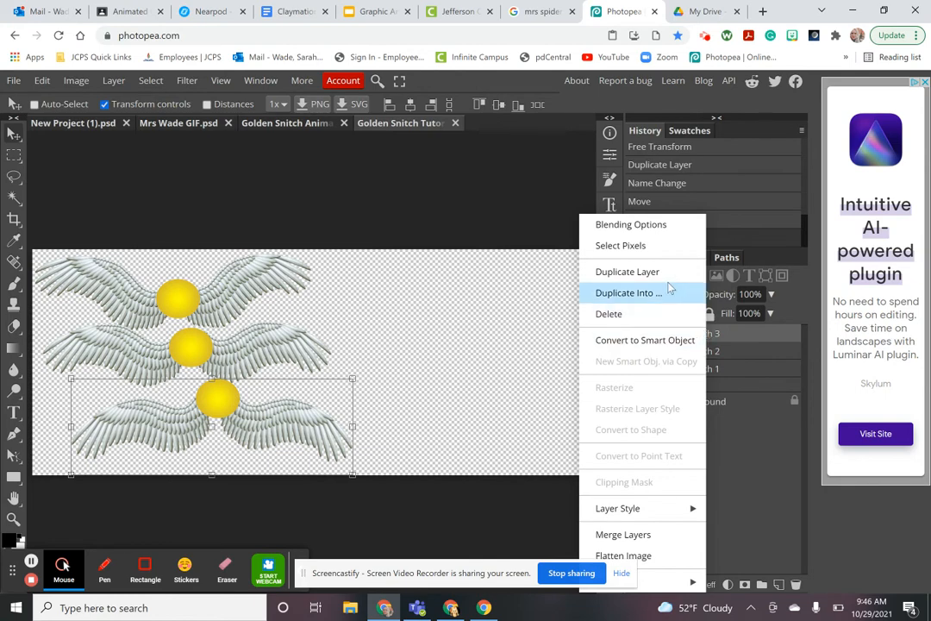
click(665, 272)
click(739, 335)
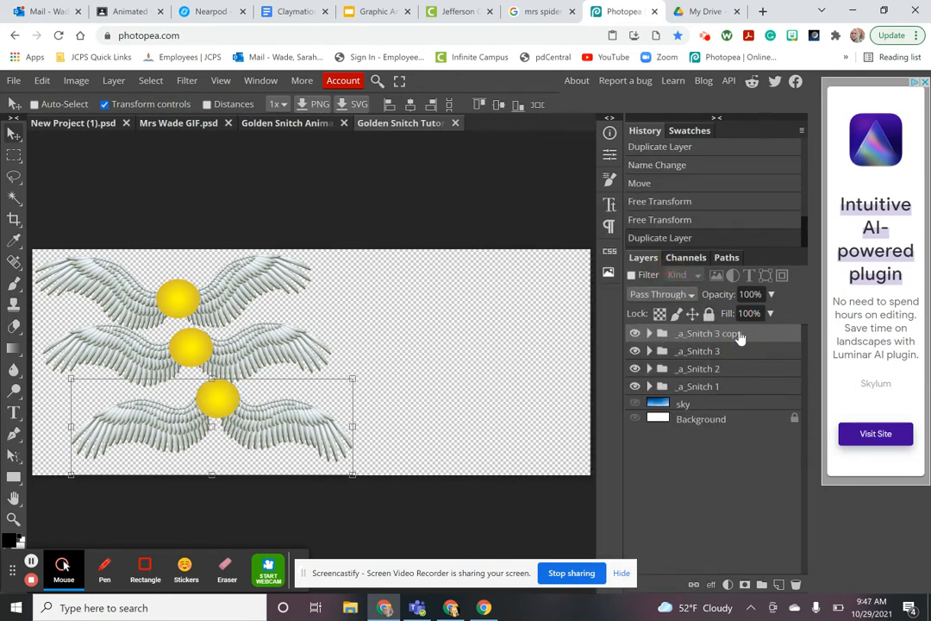
double_click(739, 336)
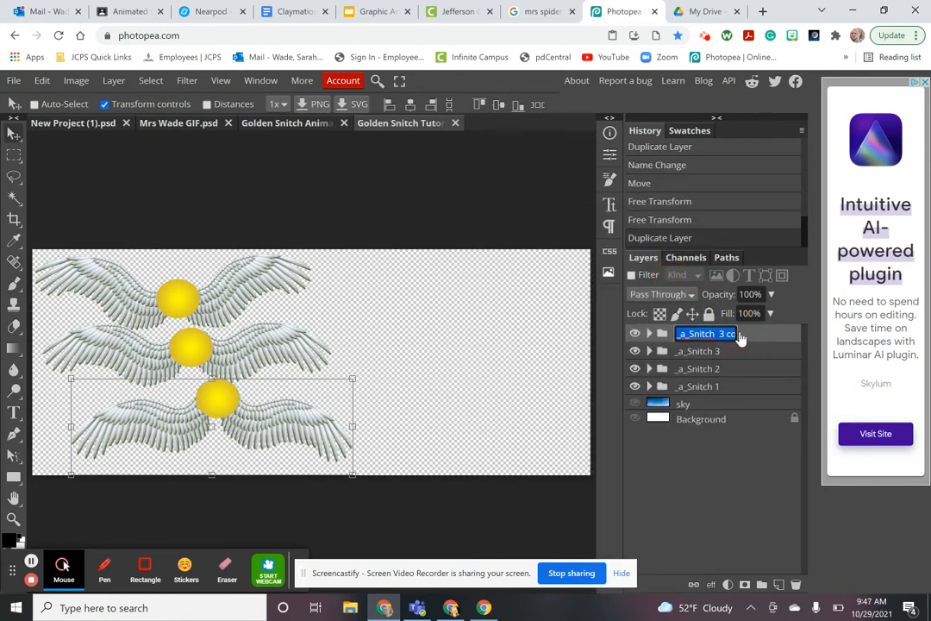
key(End)
key(BackSpace)
key(BackSpace)
key(BackSpace)
key(BackSpace)
key(BackSpace)
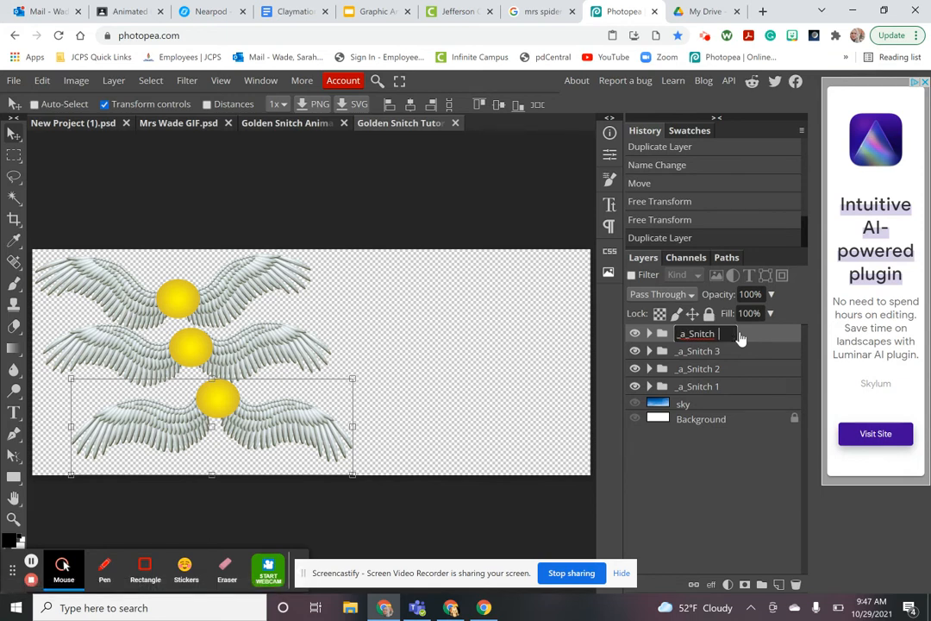
key(Return)
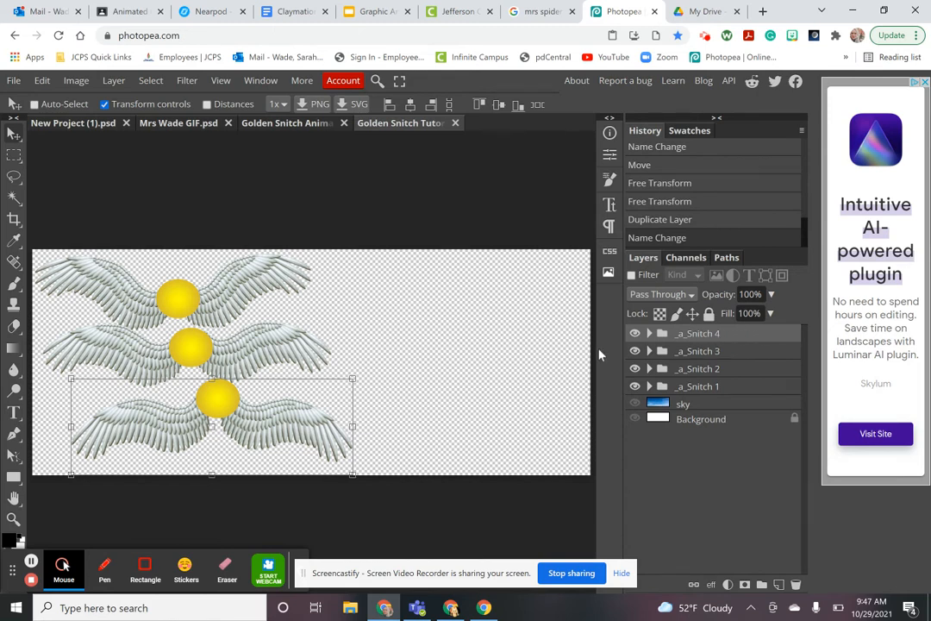
Shift the fourth snitch's ball and both wings to the right
click(649, 334)
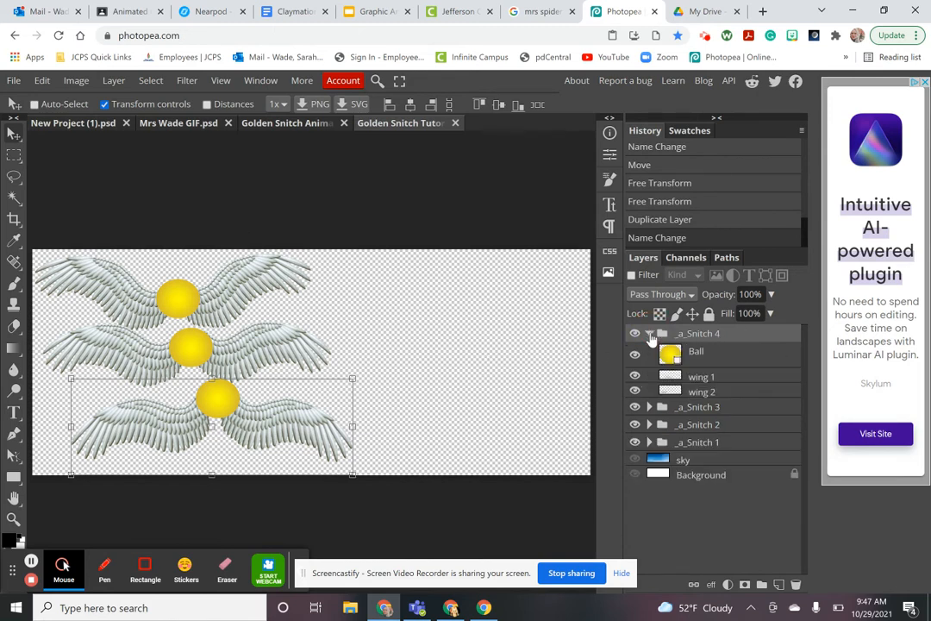
click(702, 354)
shift+click(699, 391)
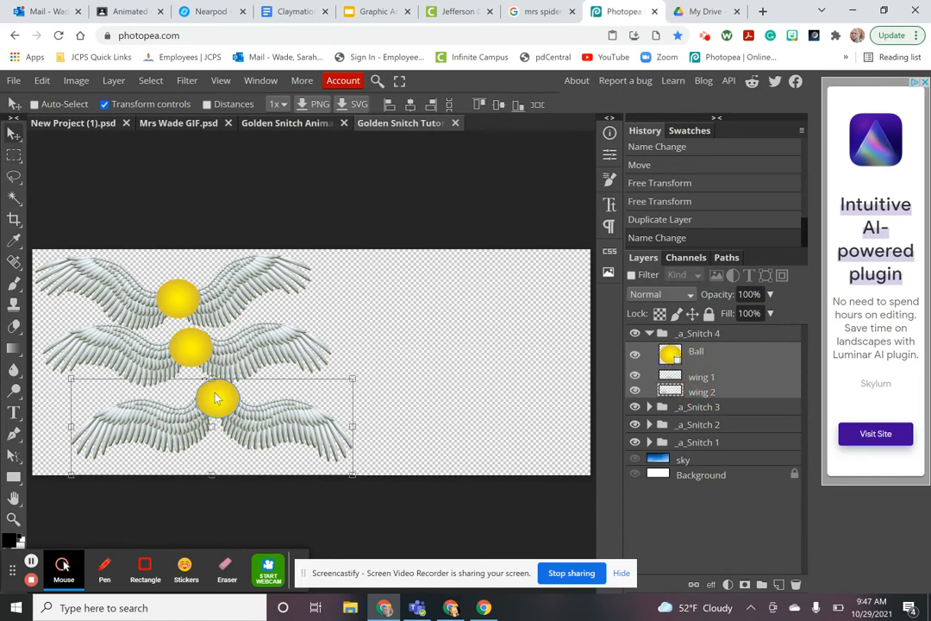
drag(229, 401, 313, 412)
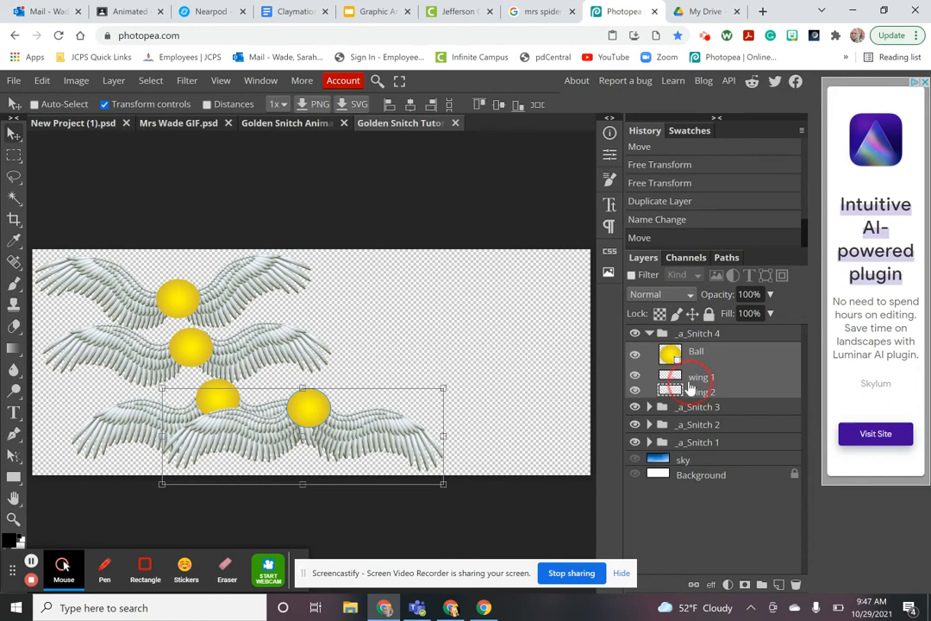
Rotate wing 1 about 21.3° and wing 2 about -14.5°, repositioning each beside the ball
click(678, 377)
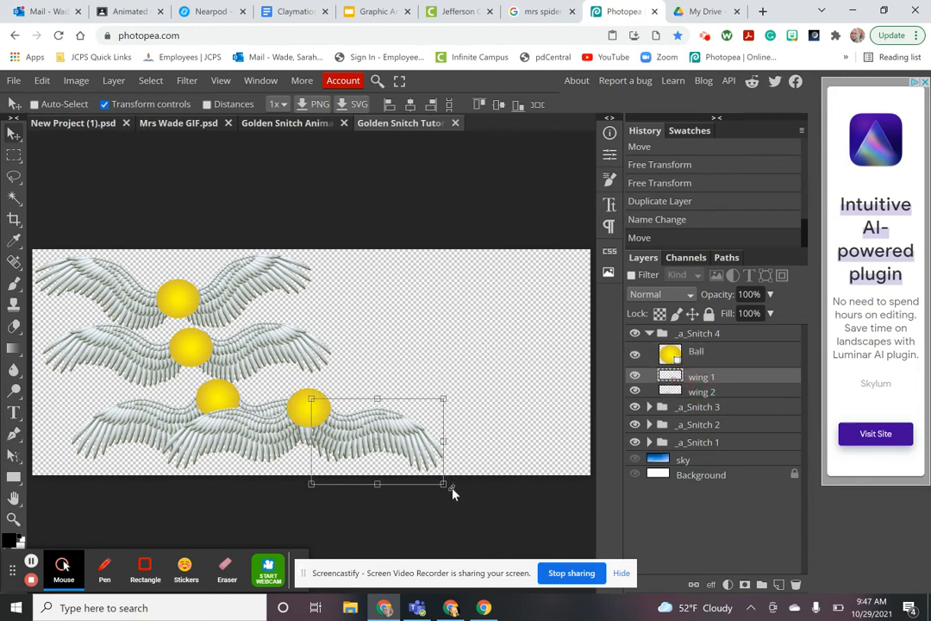
drag(453, 490, 425, 532)
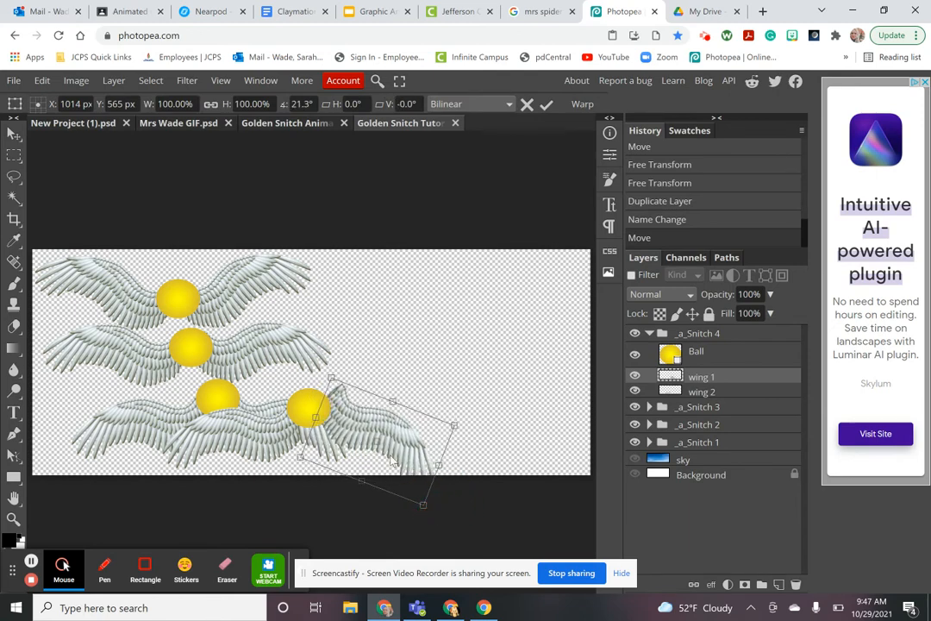
drag(378, 439, 368, 464)
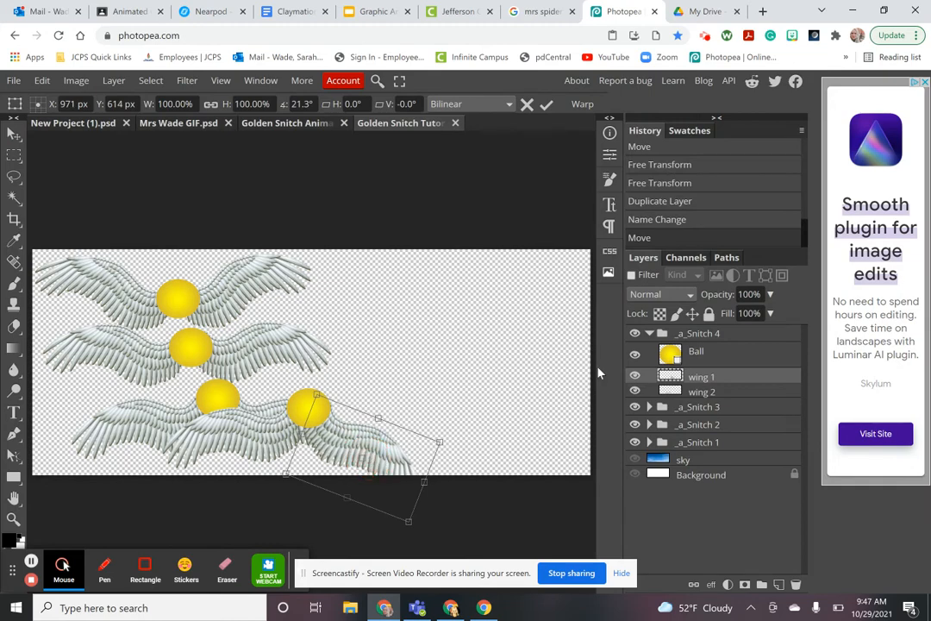
click(671, 390)
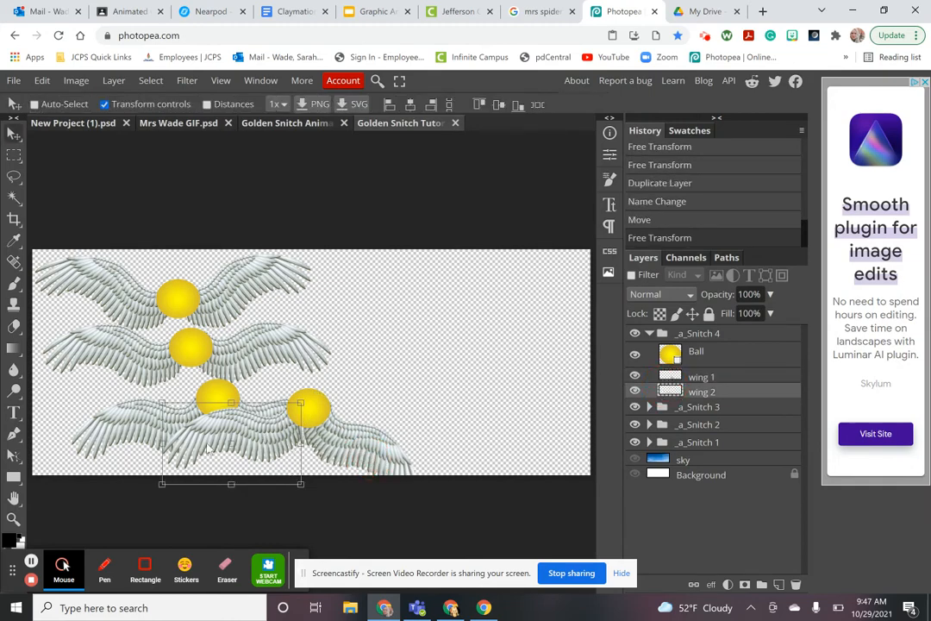
drag(152, 497, 169, 516)
click(213, 444)
drag(216, 447, 221, 462)
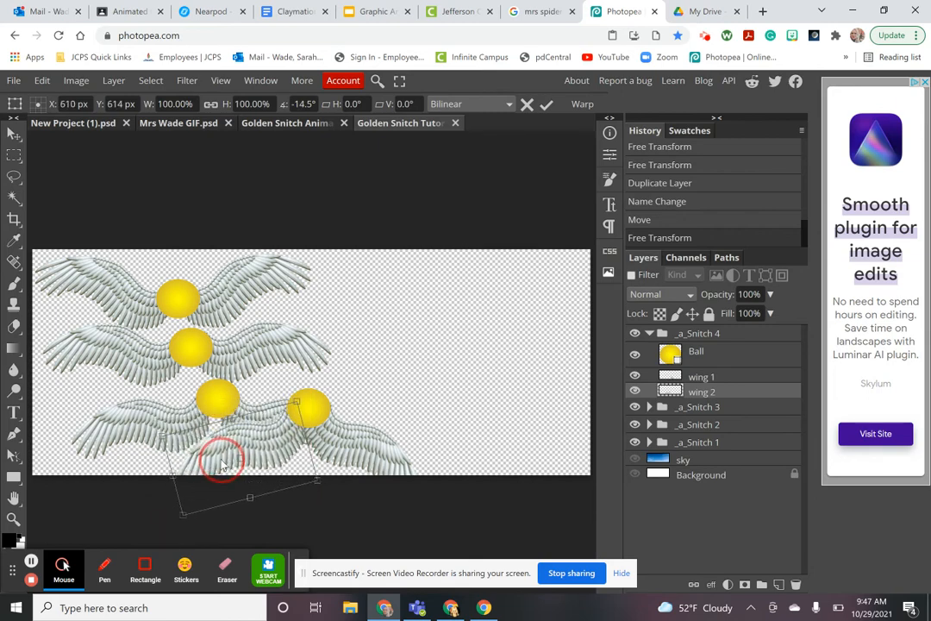
click(649, 334)
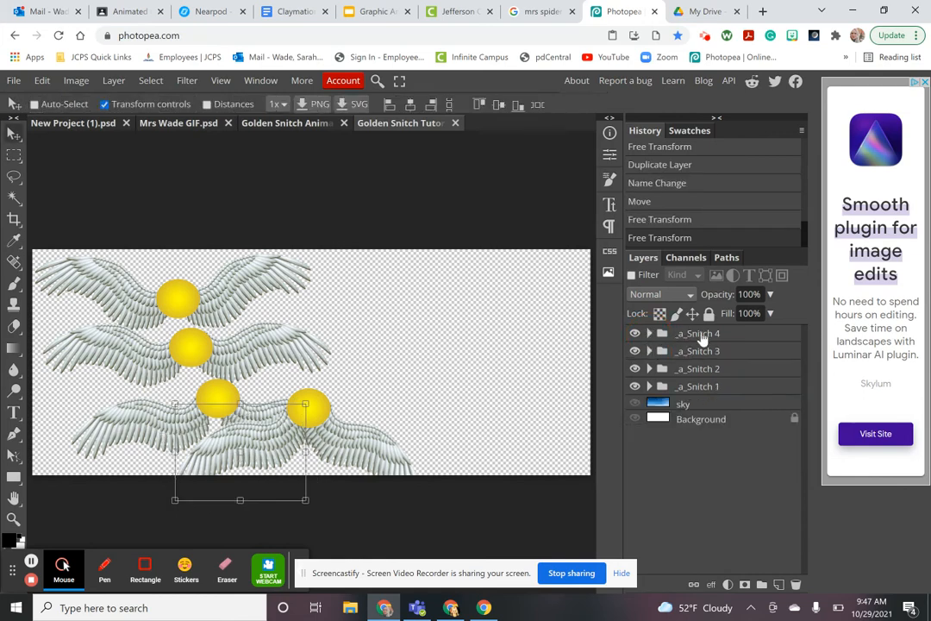
Nudge the fourth snitch's ball and both wings slightly down and left
click(650, 334)
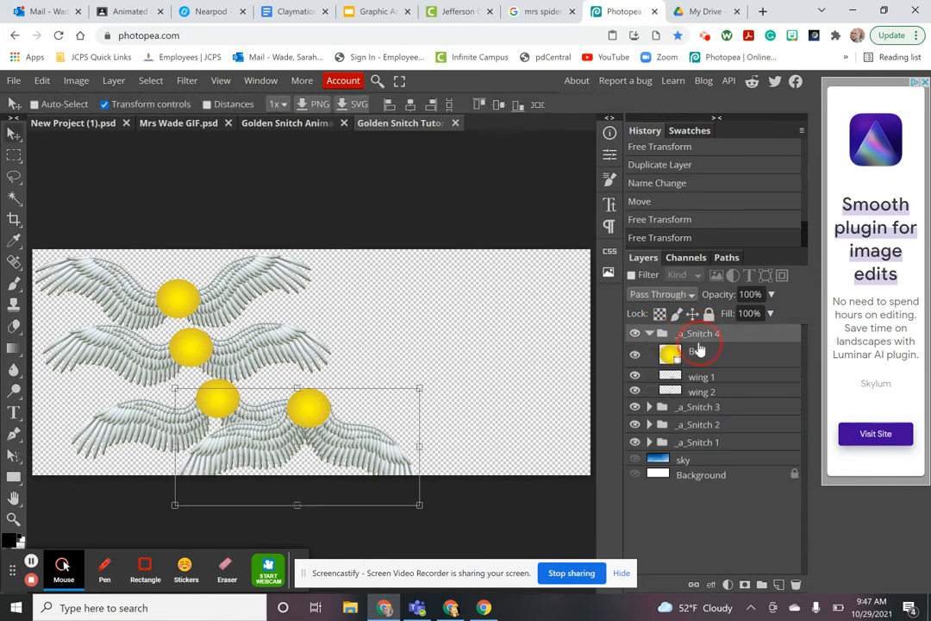
click(697, 352)
shift+click(703, 391)
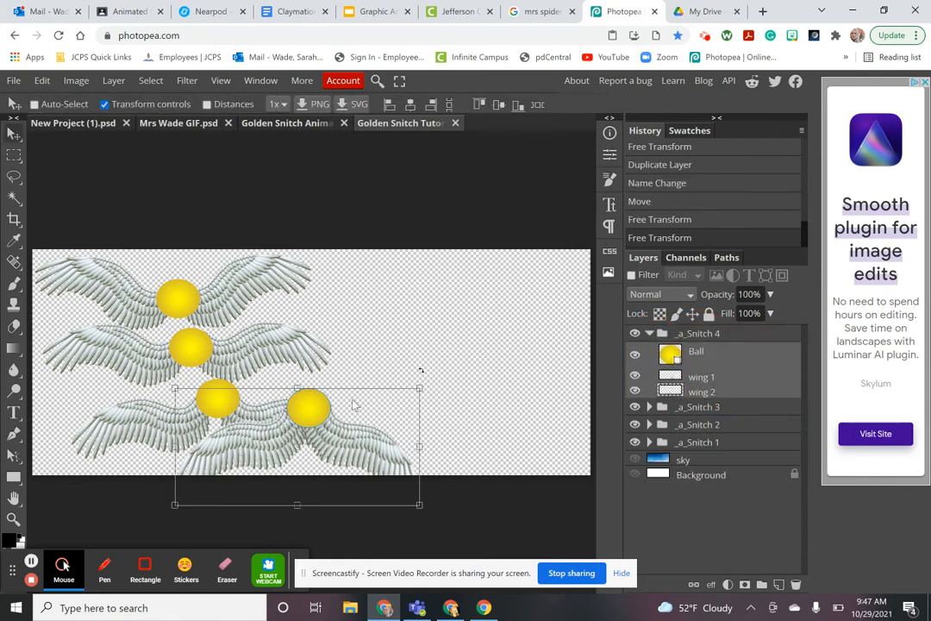
drag(313, 410, 291, 429)
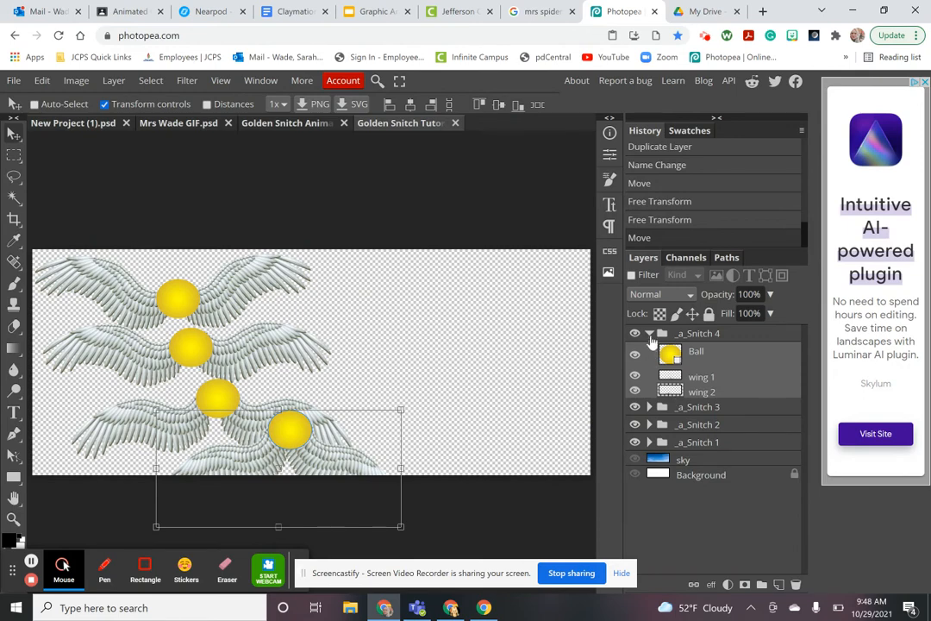
click(651, 333)
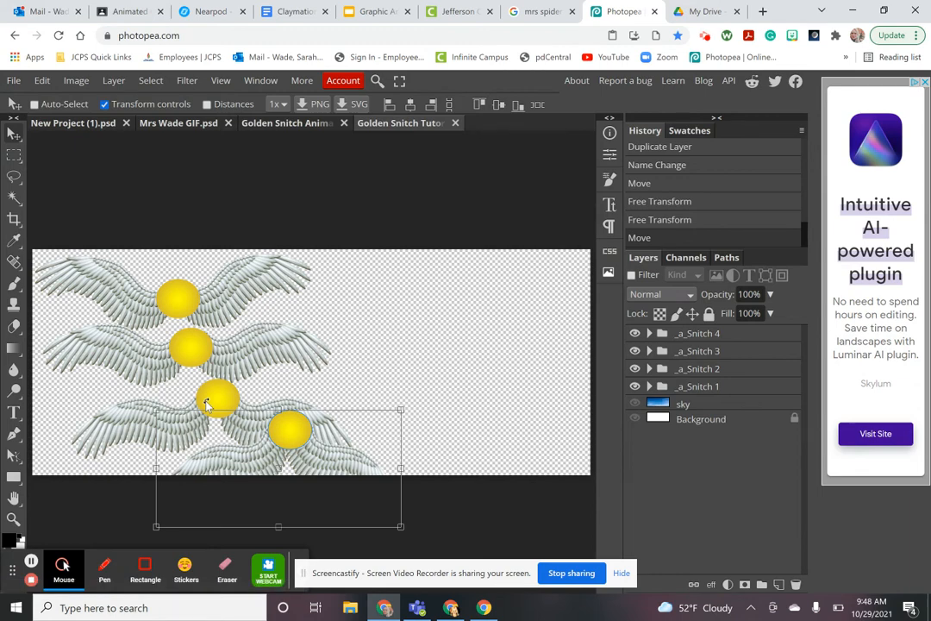
Duplicate _a_Snitch 3, move the copy above _a_Snitch 4, and rename it _a_Snitch 5
click(700, 355)
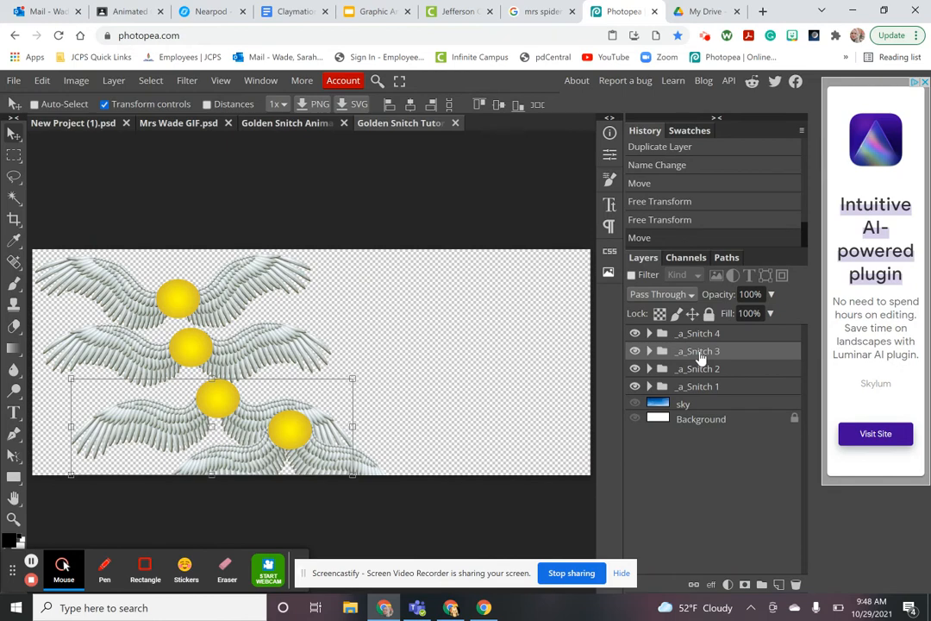
right_click(701, 355)
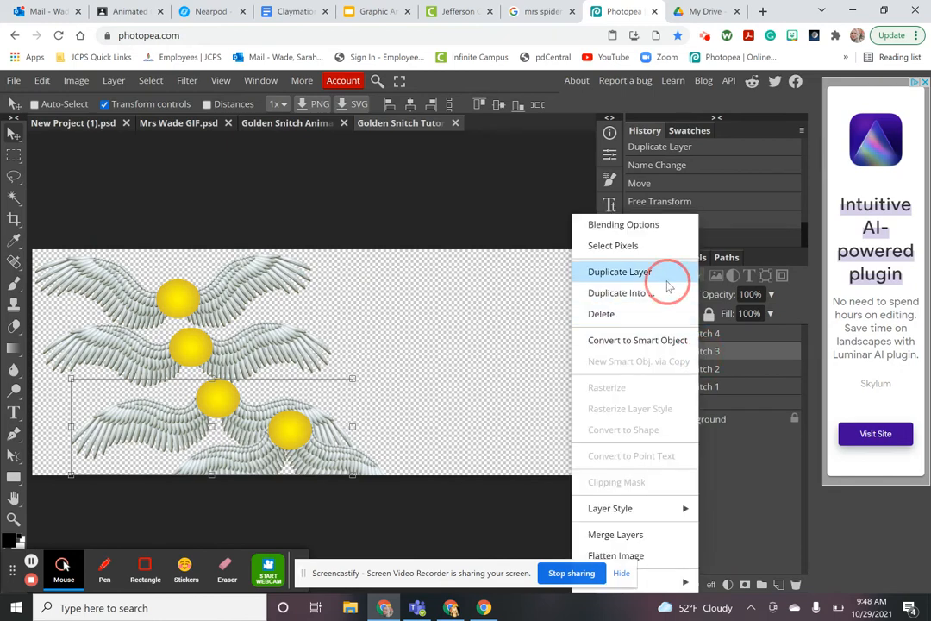
click(664, 278)
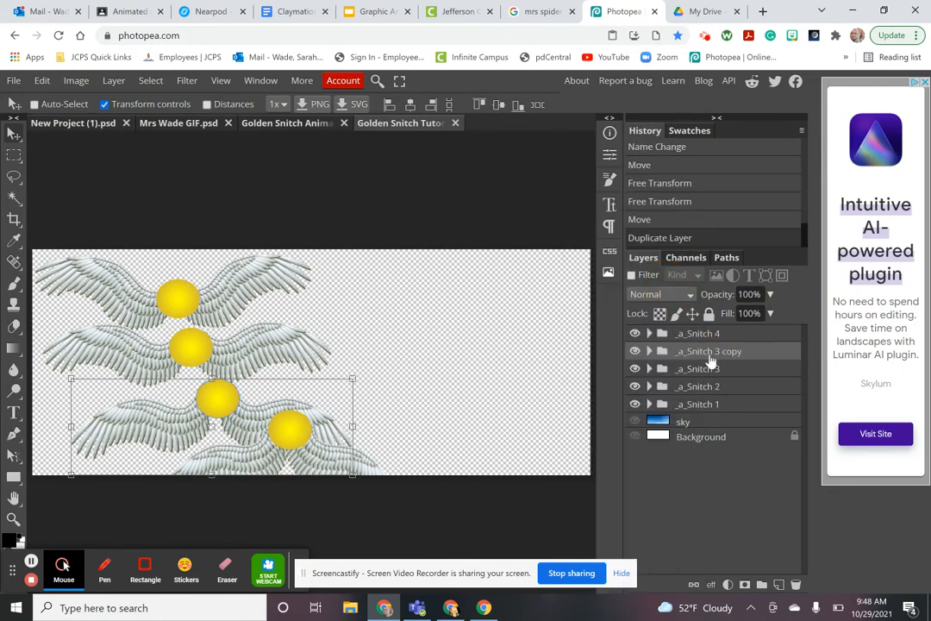
drag(708, 354, 708, 334)
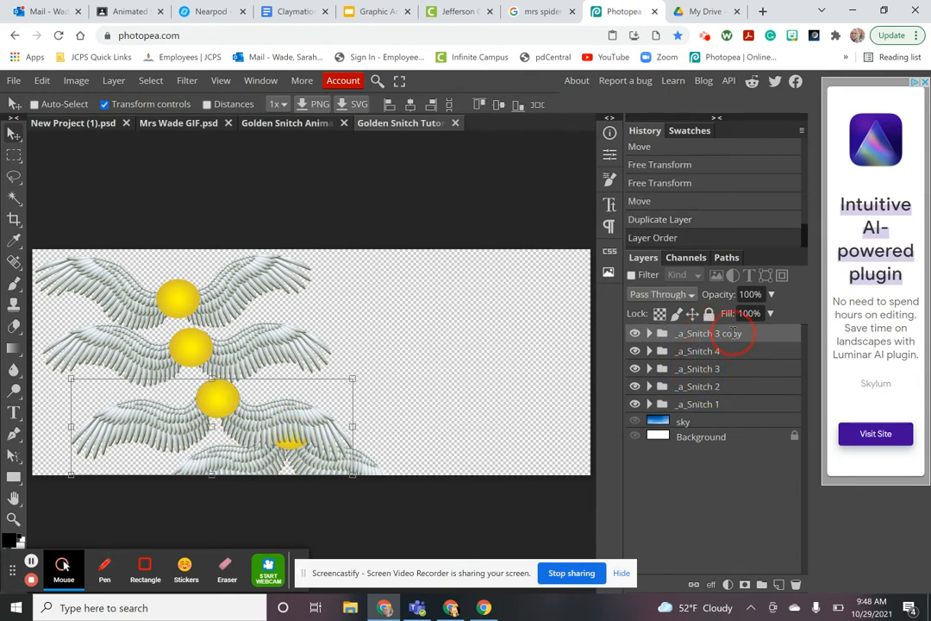
double_click(735, 335)
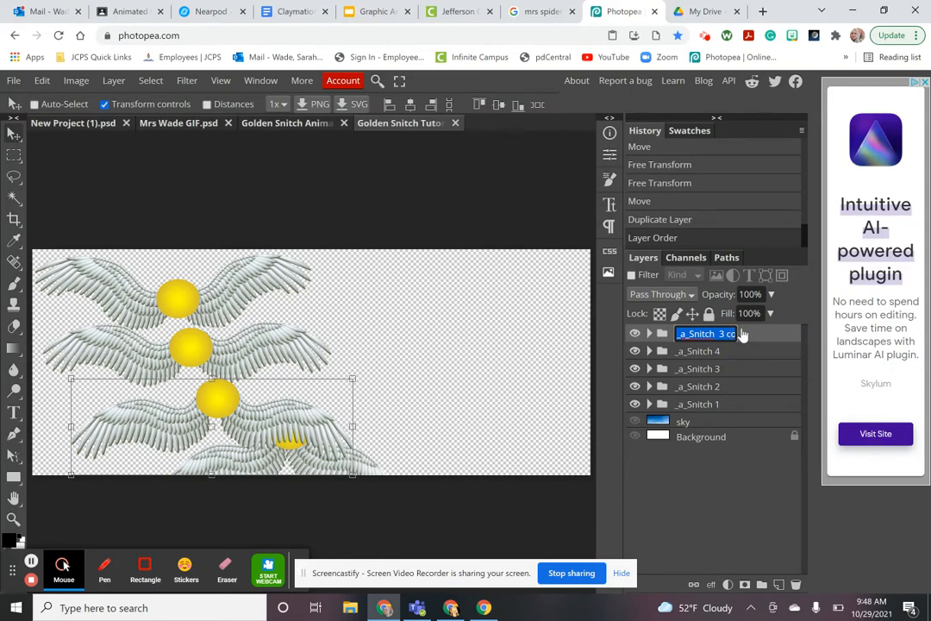
key(End)
key(BackSpace)
key(BackSpace)
key(BackSpace)
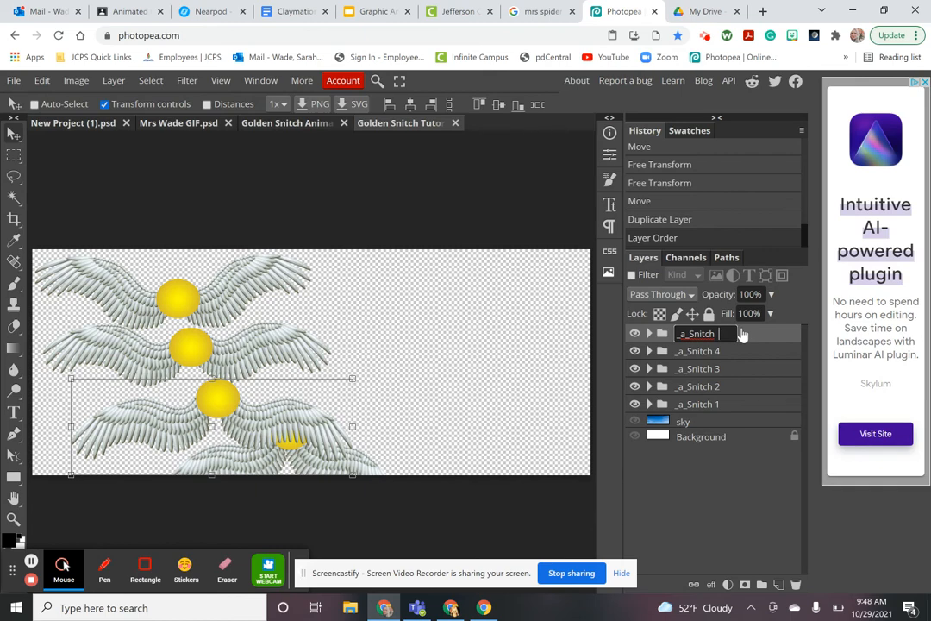
text(5)
key(Return)
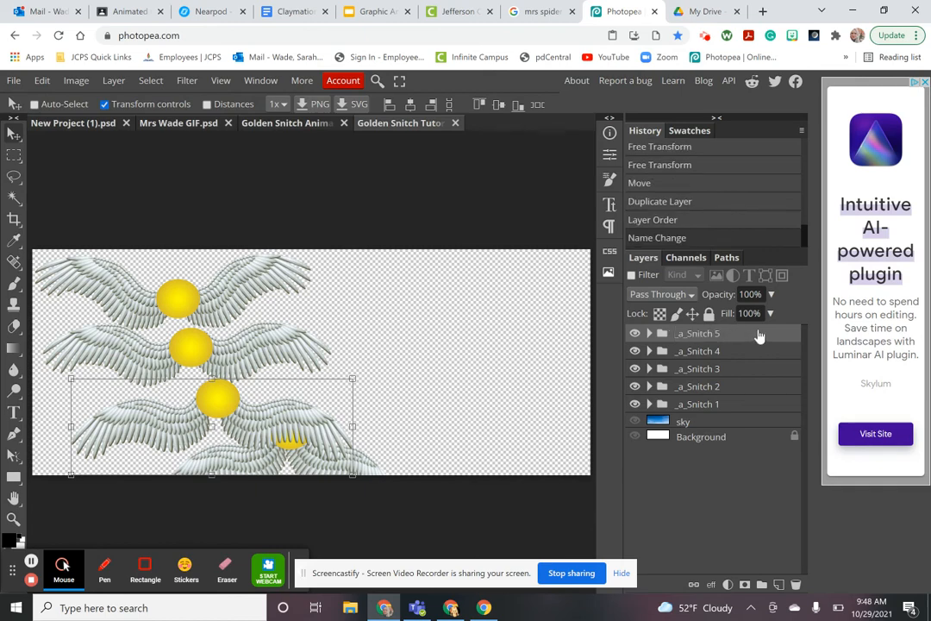
Drag the ball and both wings of _a_Snitch 5 far to the right across the canvas
click(651, 334)
click(698, 354)
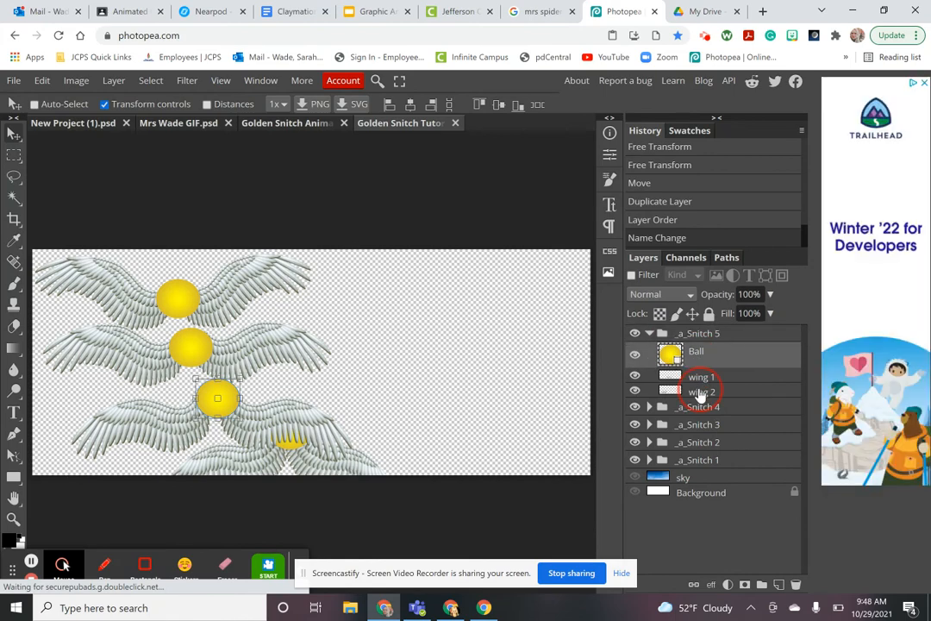
shift+click(700, 392)
drag(224, 416, 365, 418)
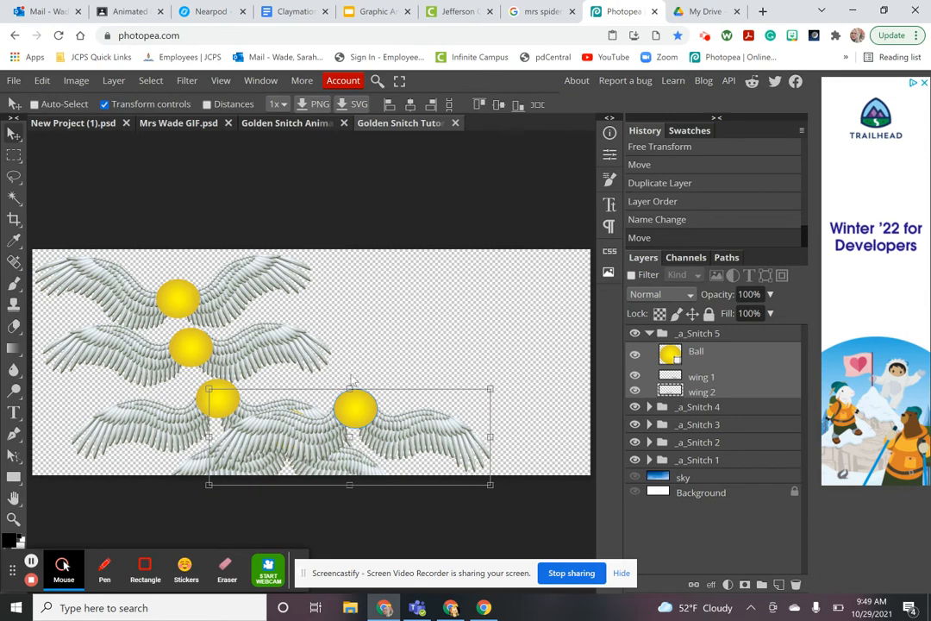
click(649, 333)
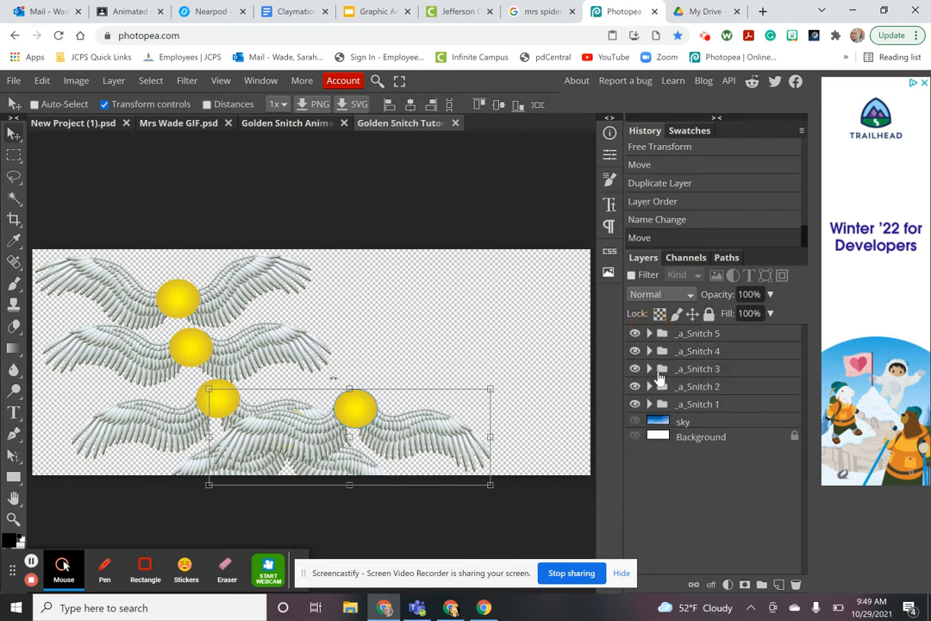
click(686, 369)
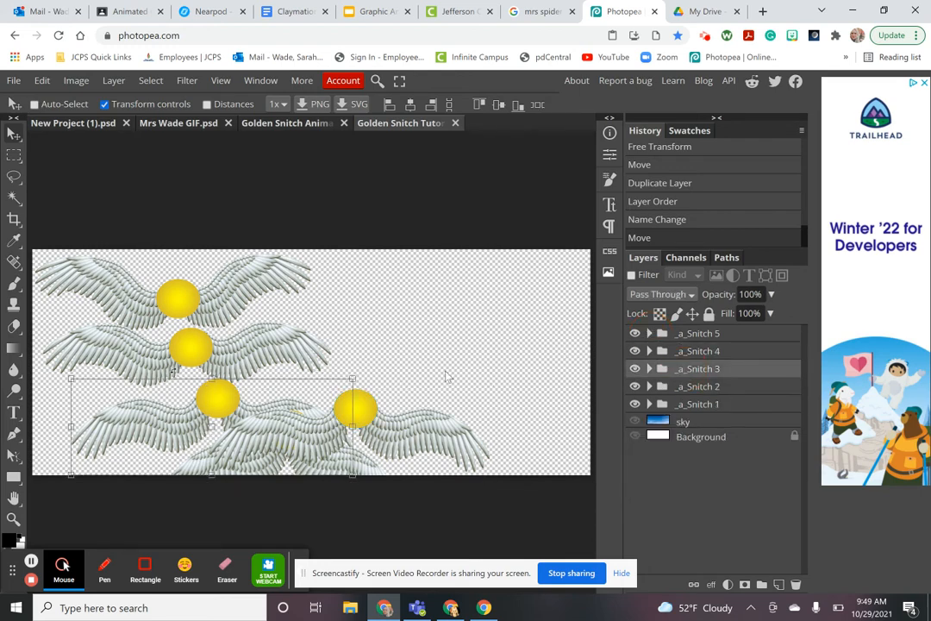
click(705, 387)
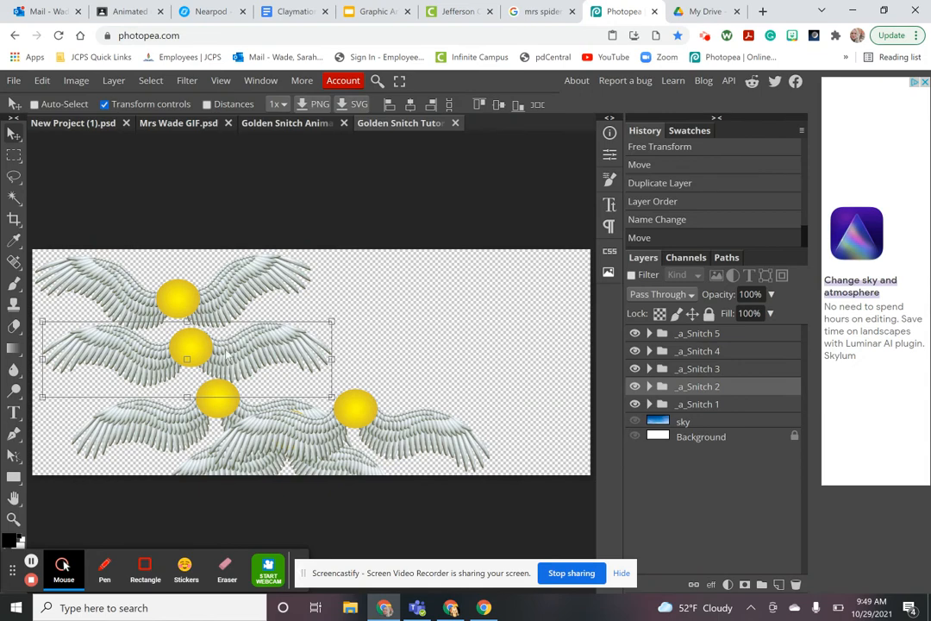
Duplicate _a_Snitch 2, move the copy to the top of the layers, and rename it _a_Snitch 6
right_click(709, 391)
click(648, 269)
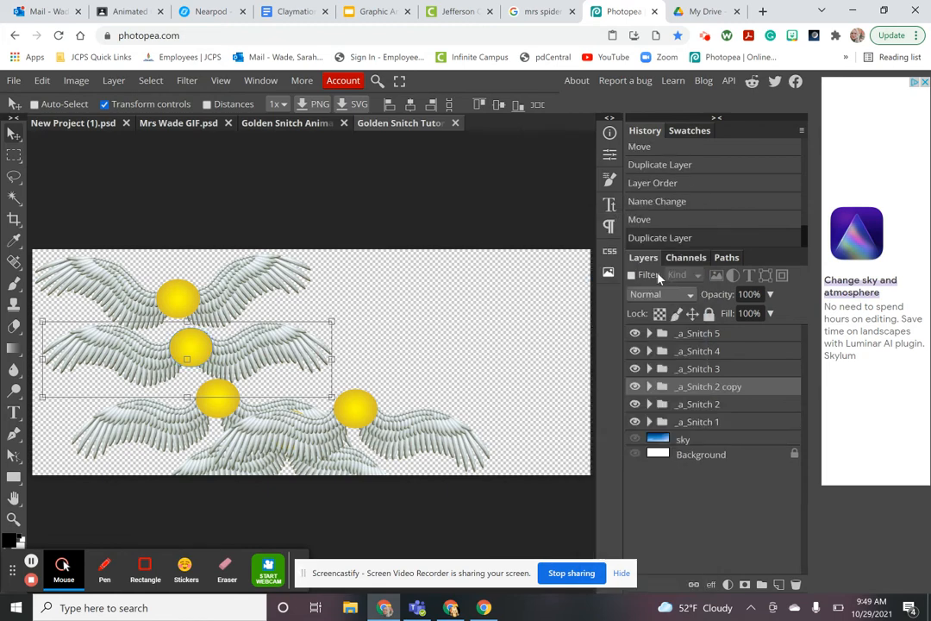
drag(694, 386, 703, 331)
double_click(743, 333)
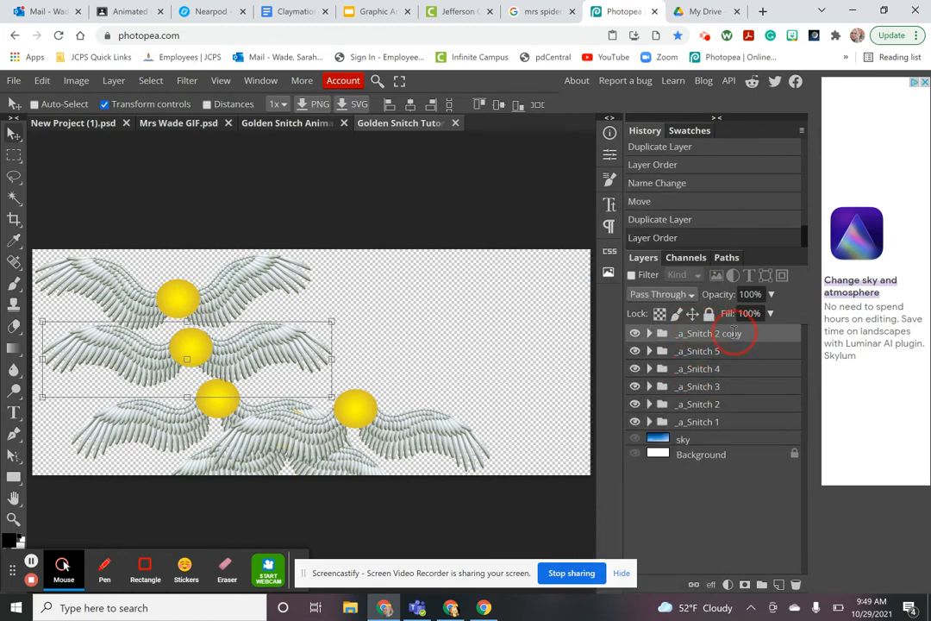
key(End)
key(BackSpace)
key(BackSpace)
key(BackSpace)
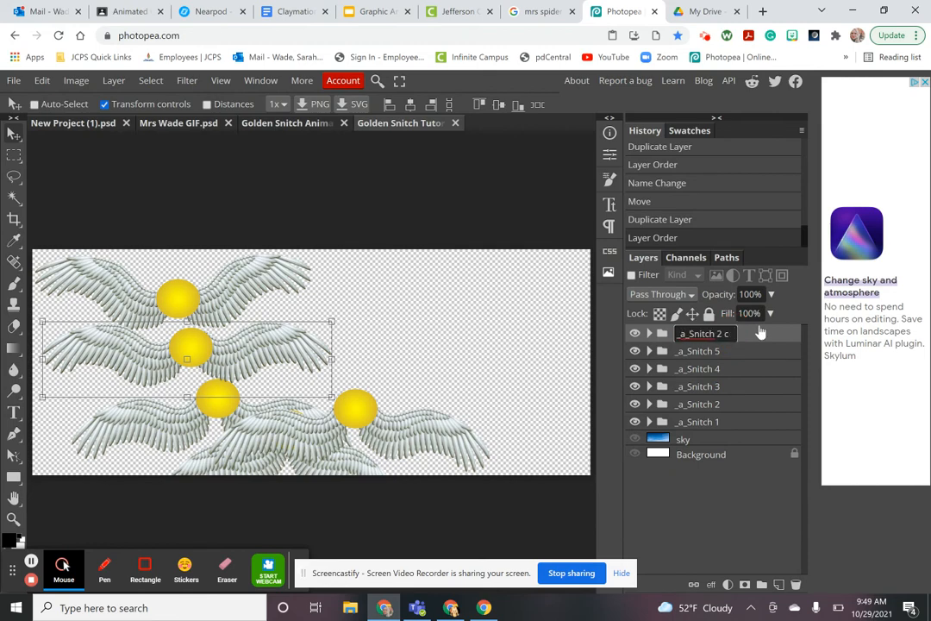
text(6)
click(761, 363)
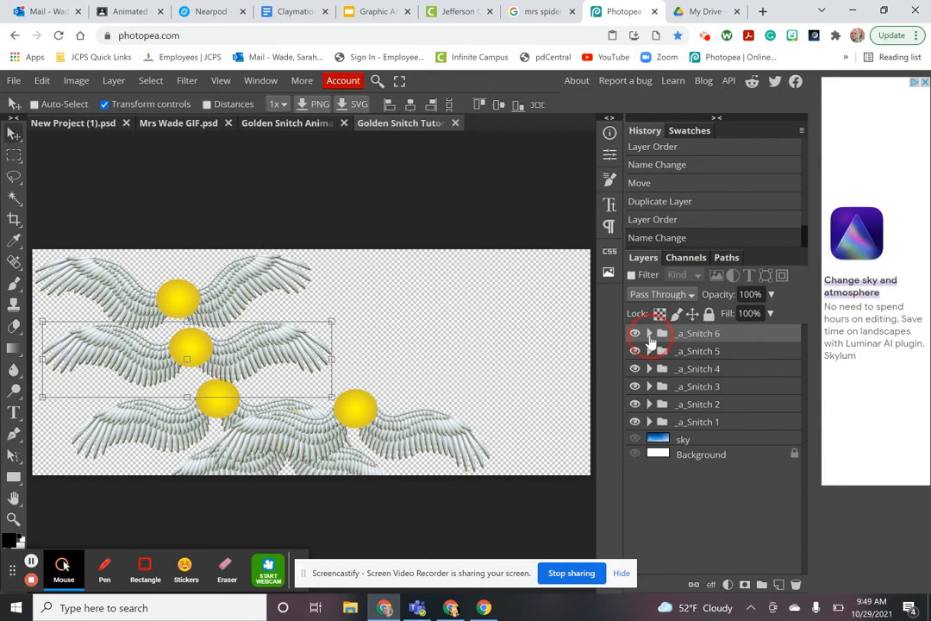
Move the sixth snitch's ball and both wings right of the canvas centre
click(651, 333)
click(705, 353)
shift+click(717, 392)
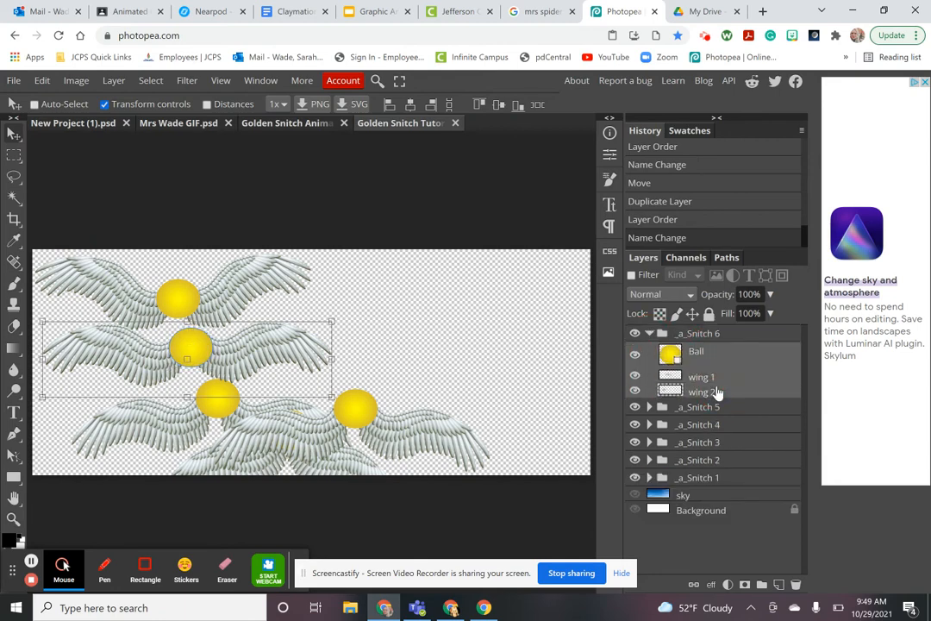
drag(188, 345, 397, 366)
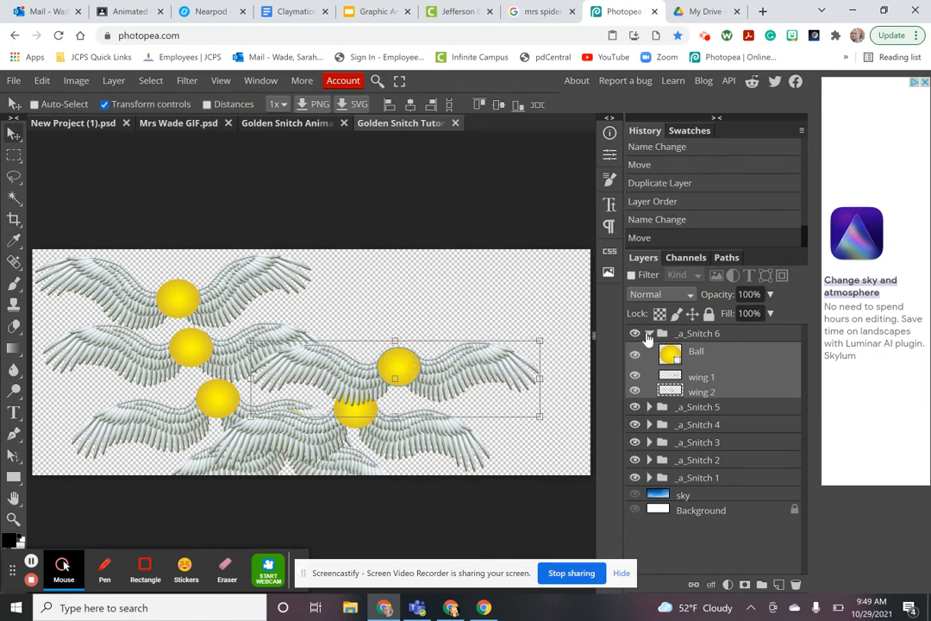
click(649, 335)
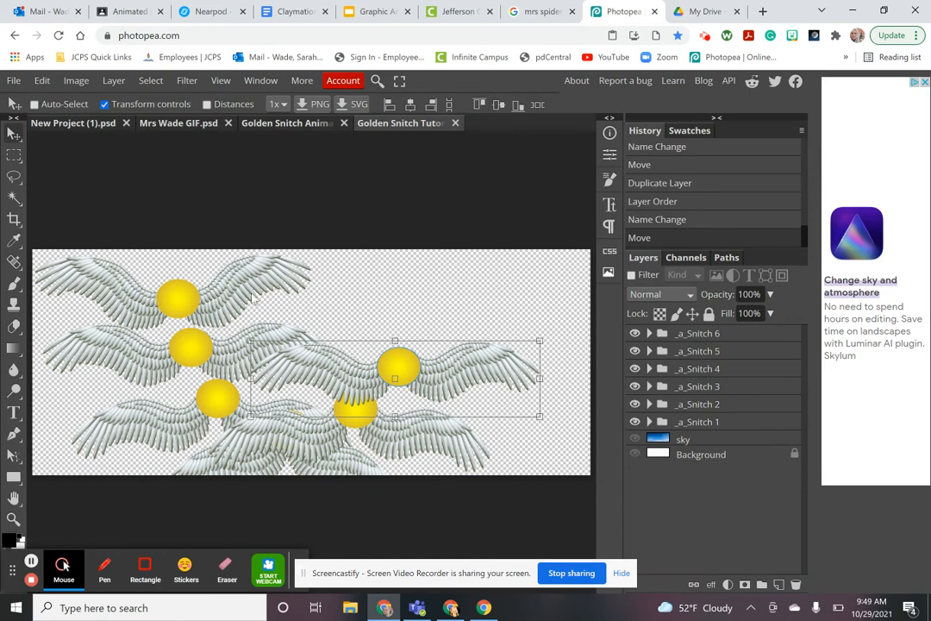
click(687, 424)
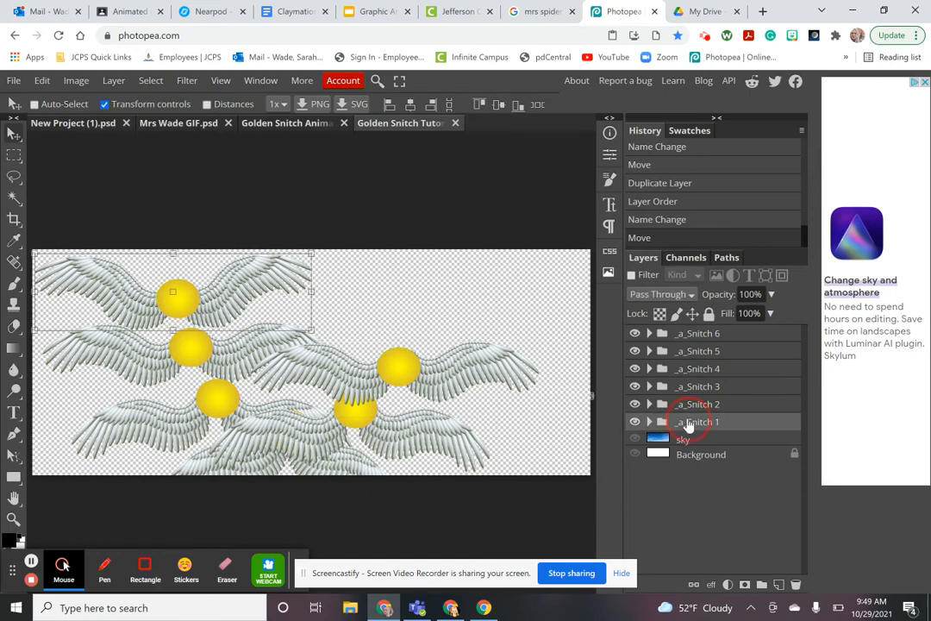
Duplicate _a_Snitch 1, move the copy to the top of the layers, and rename it _a_Snitch 7
right_click(687, 424)
click(642, 272)
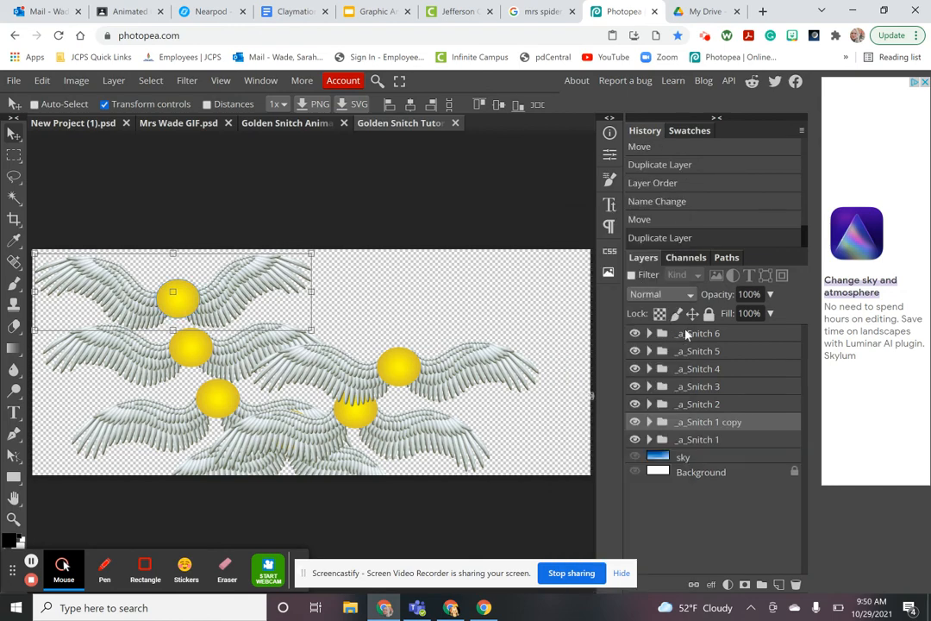
drag(707, 422, 703, 333)
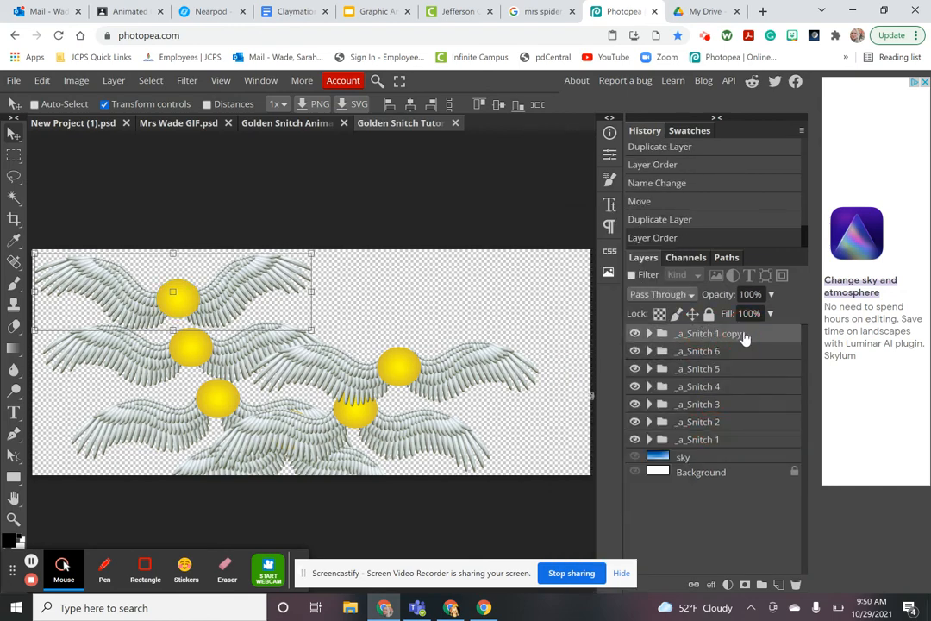
double_click(729, 334)
key(End)
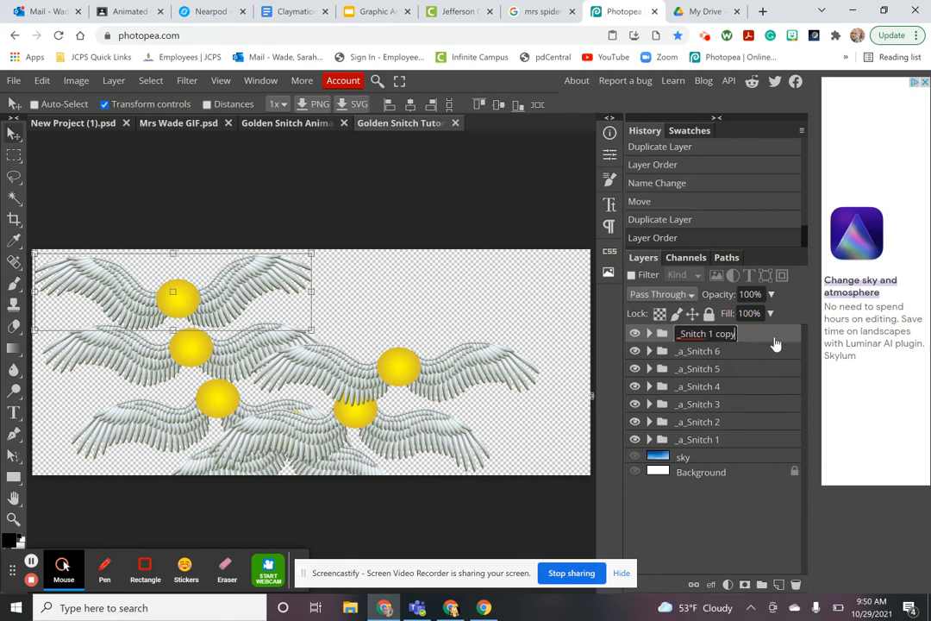
key(BackSpace)
key(BackSpace)
key(BackSpace)
key(BackSpace)
key(BackSpace)
key(Return)
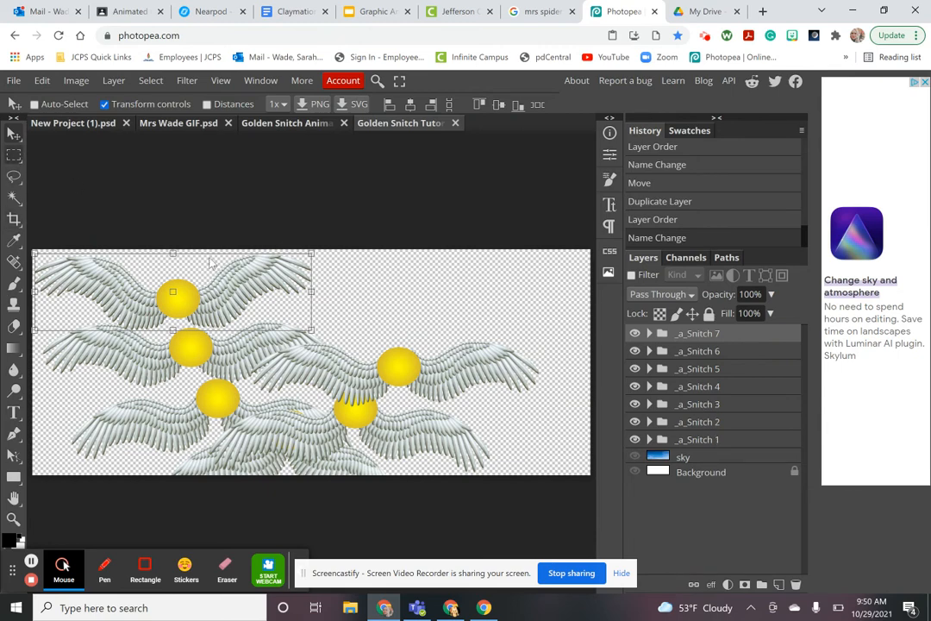
Move the seventh snitch's ball and both wings to the upper right of the canvas
click(650, 334)
click(694, 354)
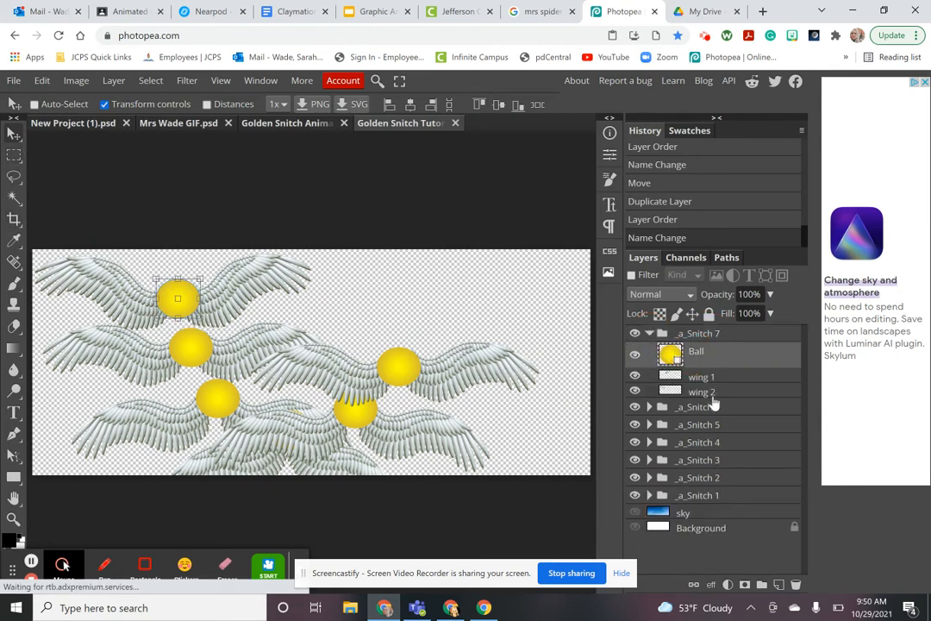
shift+click(713, 392)
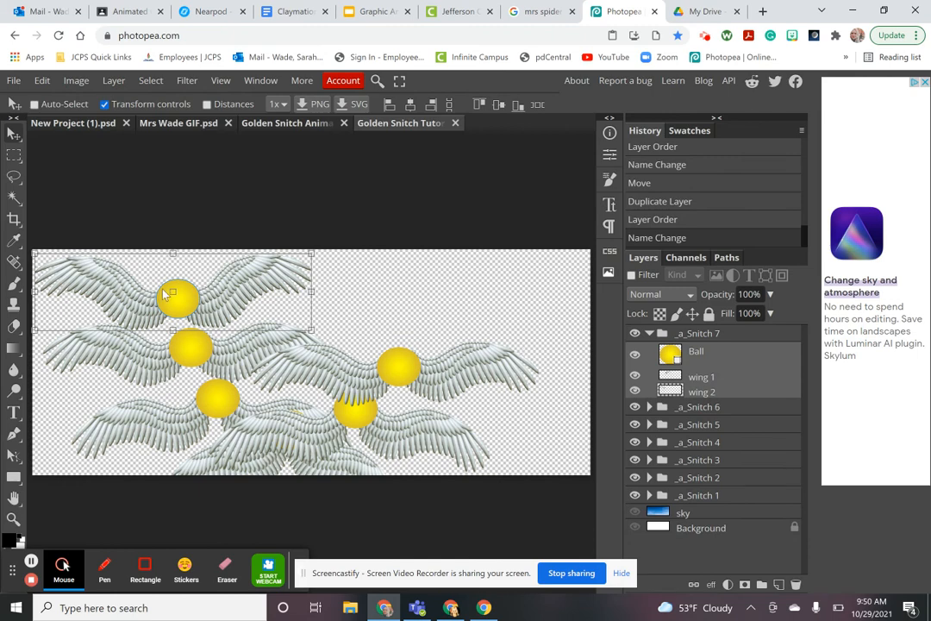
drag(177, 296, 439, 322)
click(650, 333)
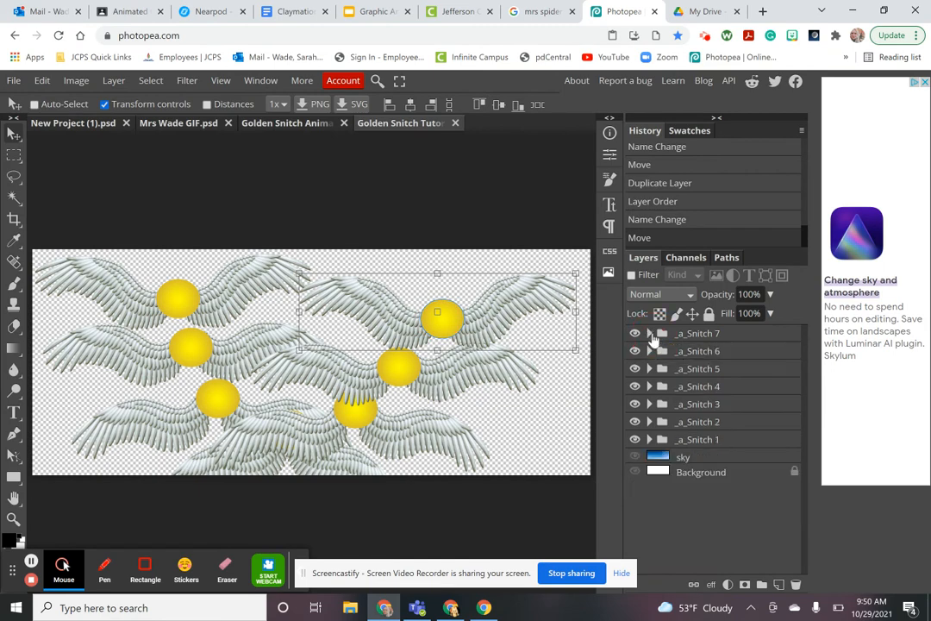
click(706, 339)
Duplicate _a_Snitch 7 and move the copy up toward the top-right edge
right_click(706, 340)
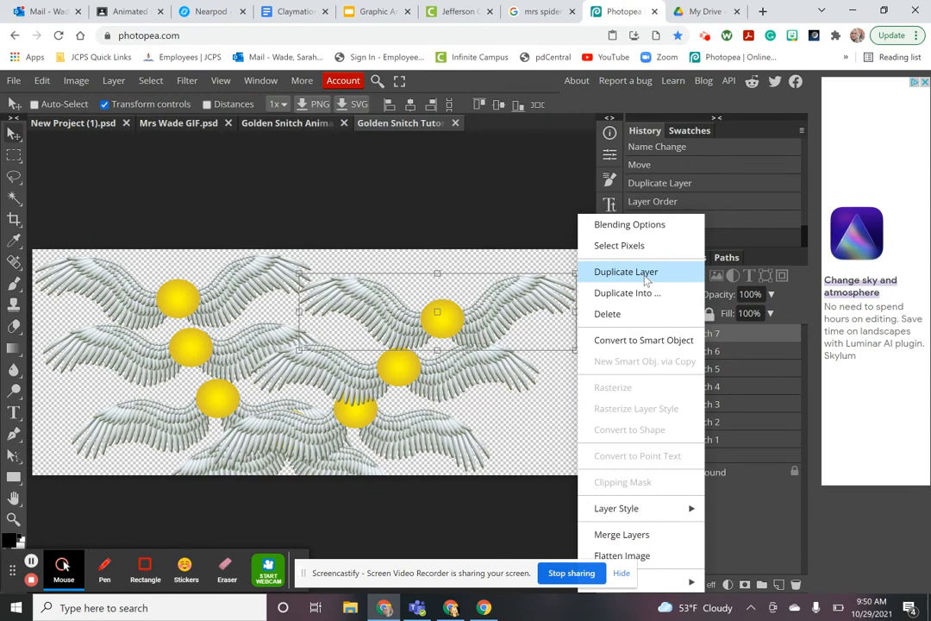
click(646, 277)
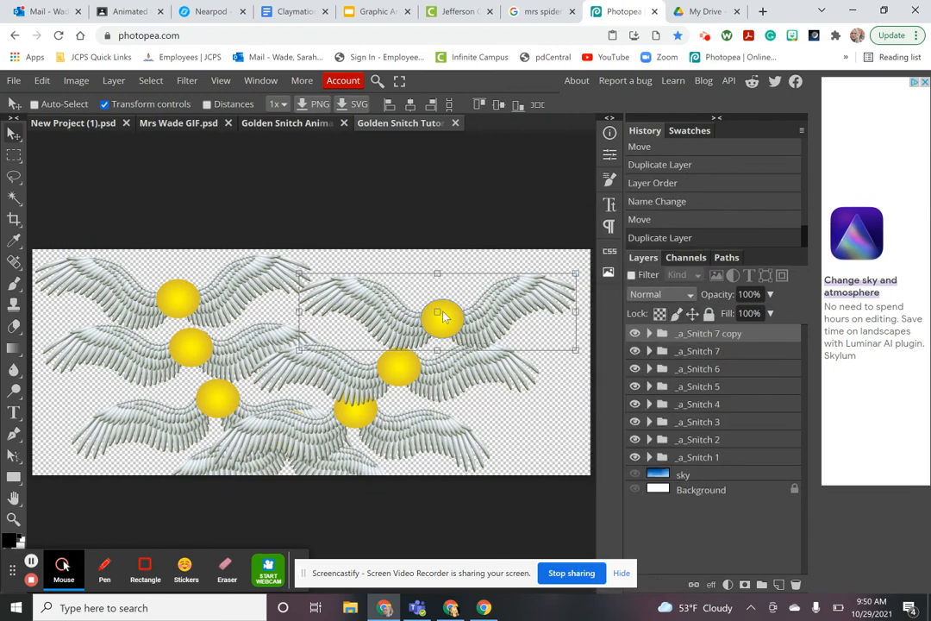
drag(442, 318, 481, 281)
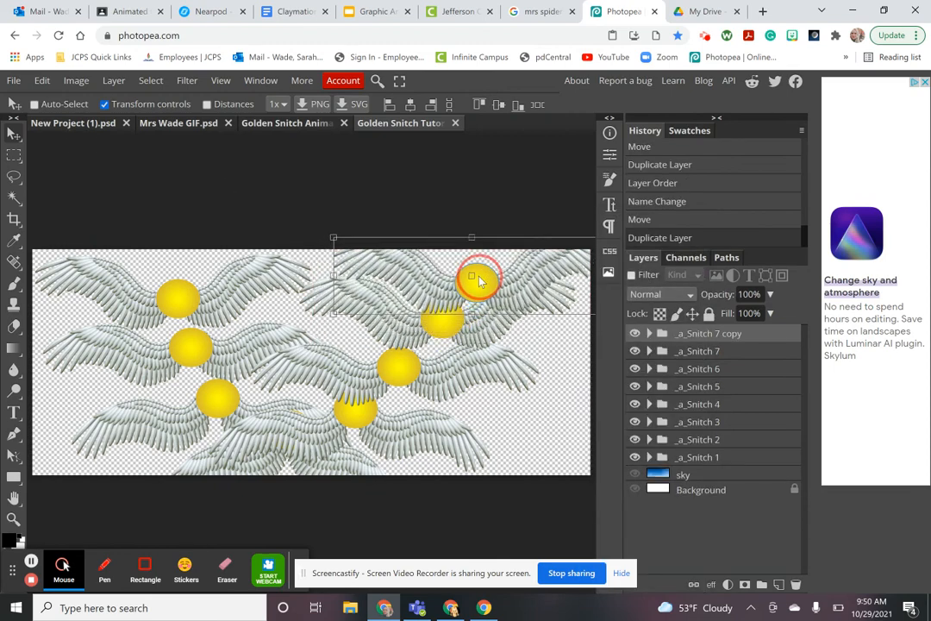
Rotate the copy's wing 1 to about -19.6°
click(650, 333)
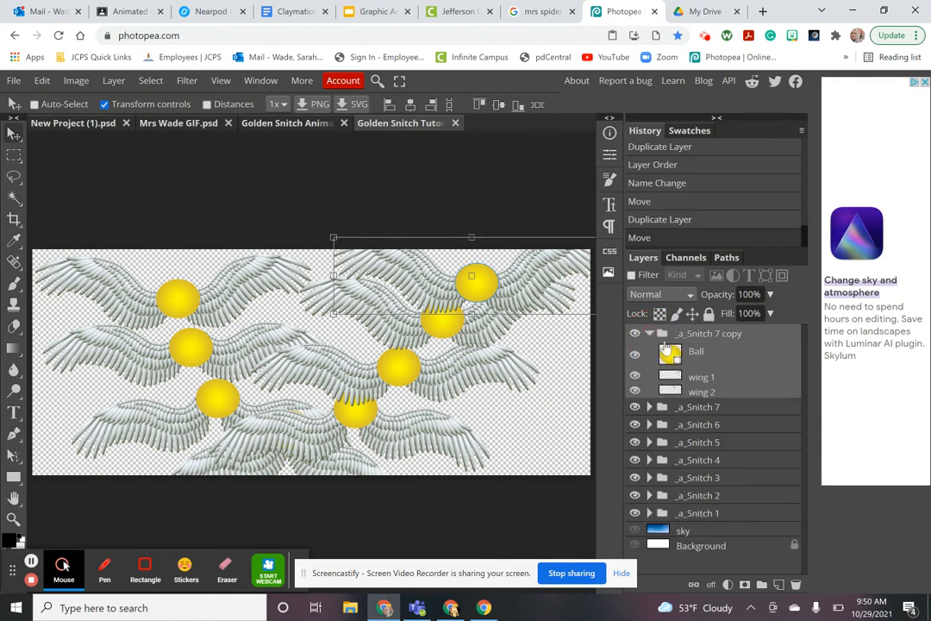
click(703, 380)
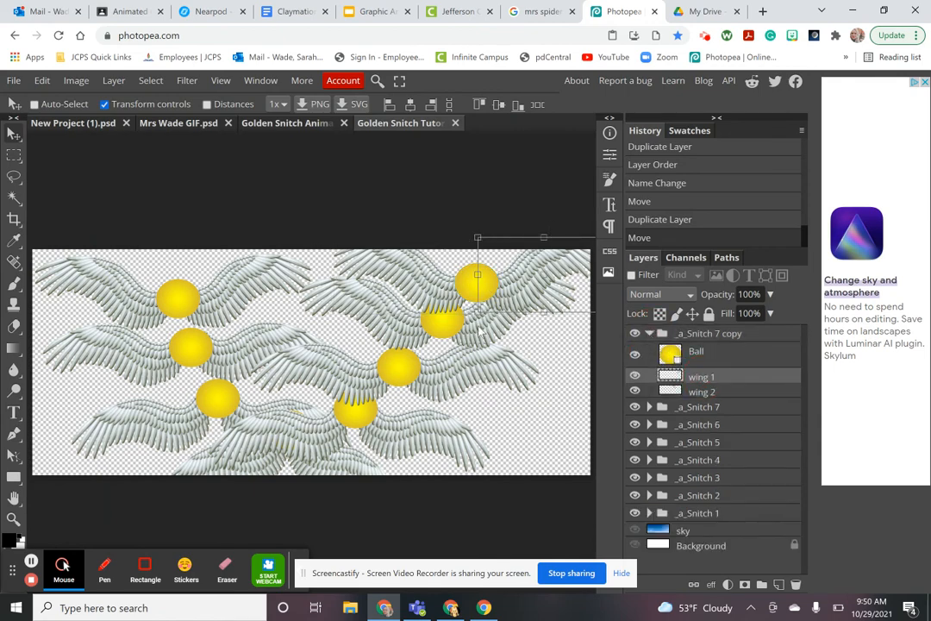
drag(477, 318, 512, 286)
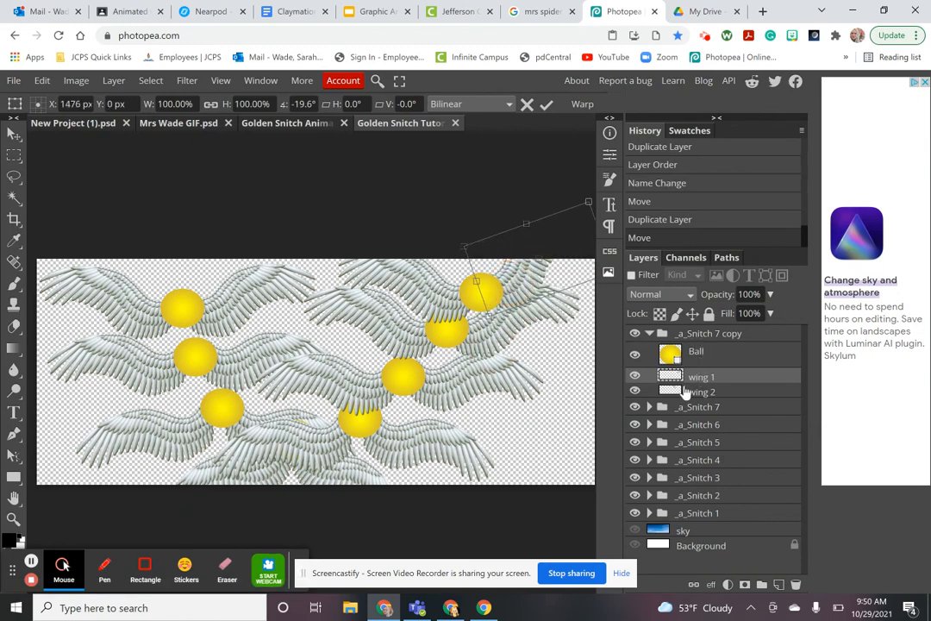
Rotate wing 2 of the _a_Snitch 7 copy to 16.4° and nudge it slightly upward
click(686, 392)
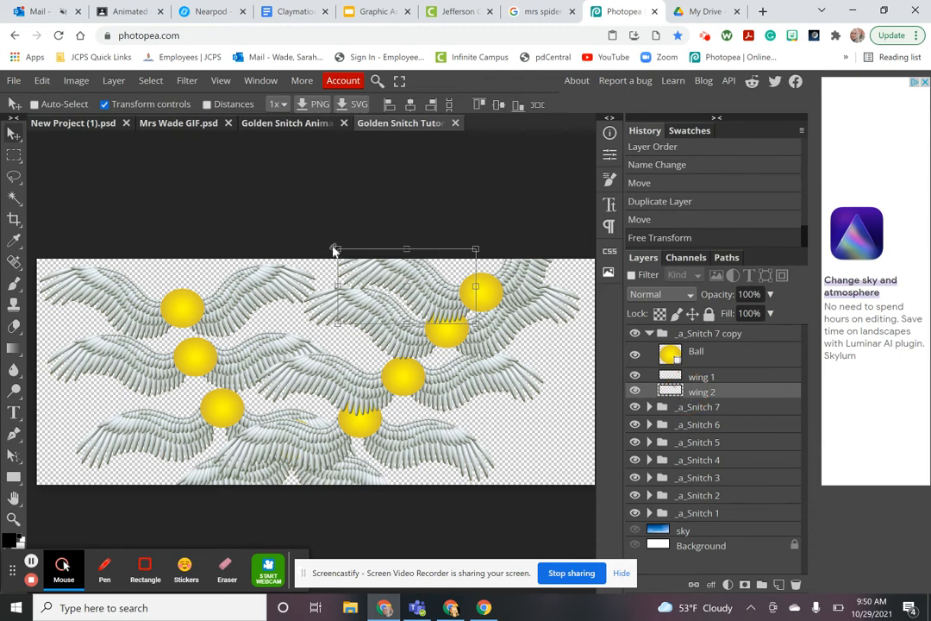
drag(337, 244, 349, 220)
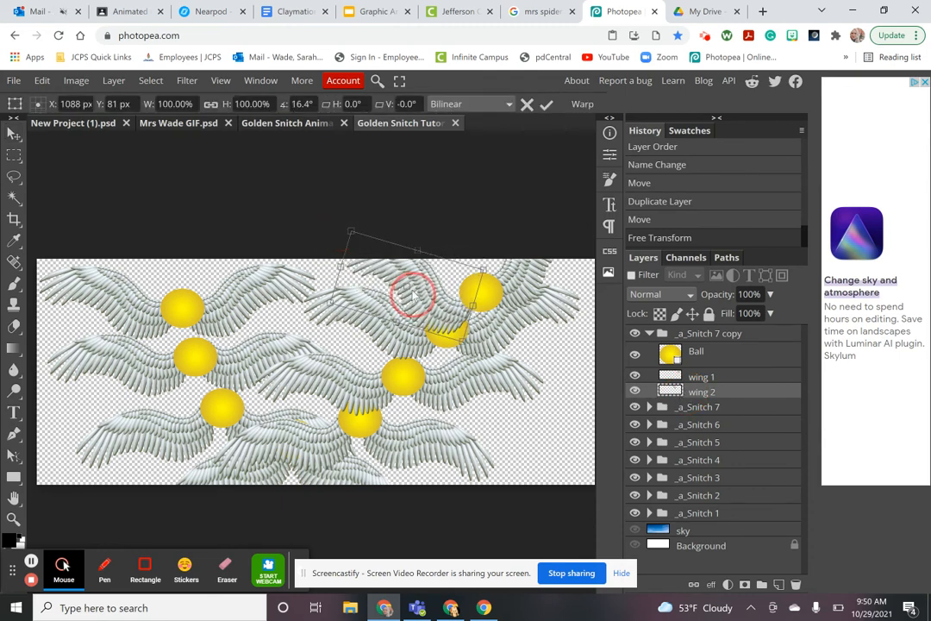
drag(412, 284, 413, 283)
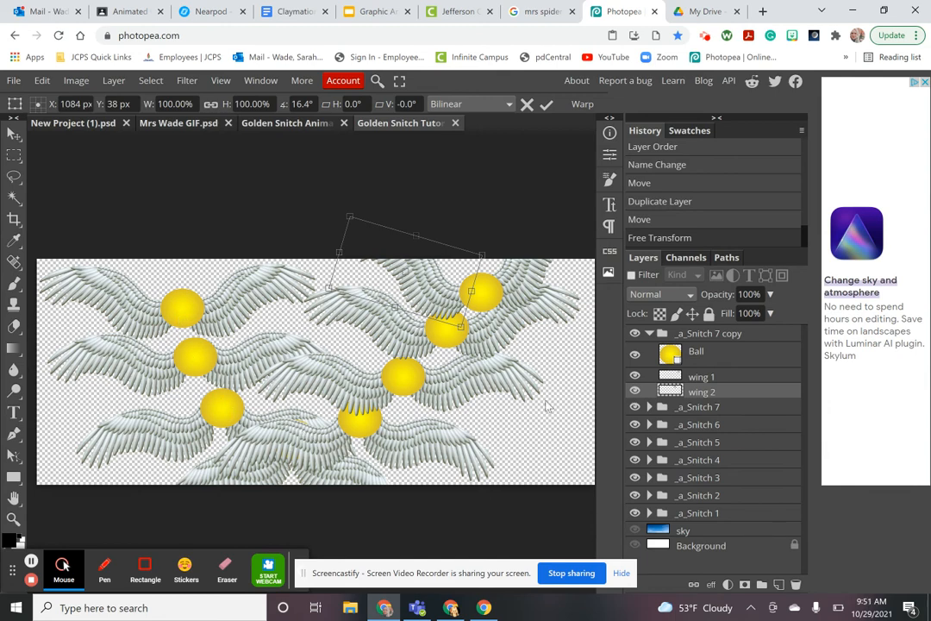
click(652, 335)
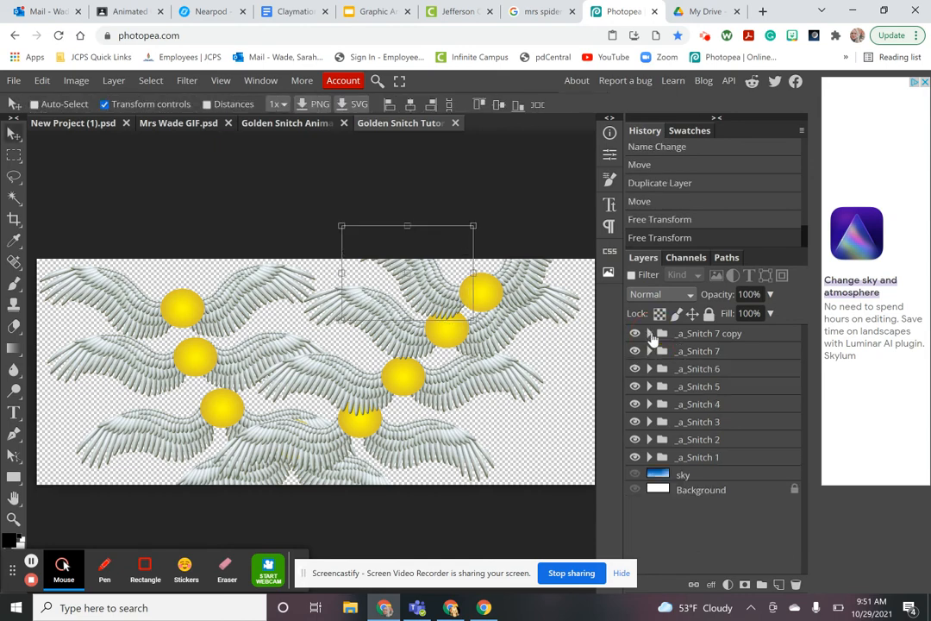
Show the blue sky layer and export the animation as a GIF scaled to 25% (410 × 166 px)
click(635, 475)
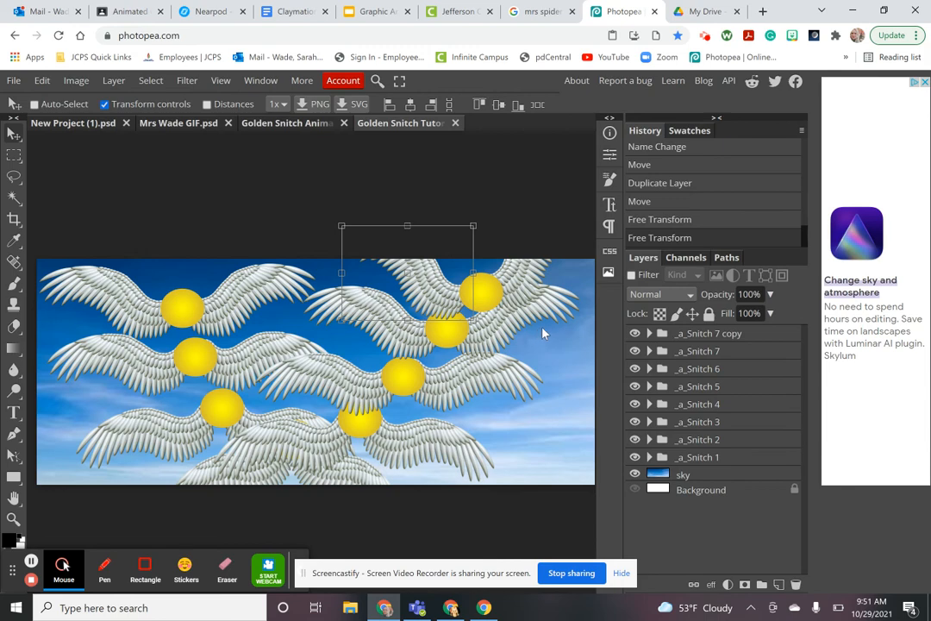
click(17, 82)
mouse_move(34, 278)
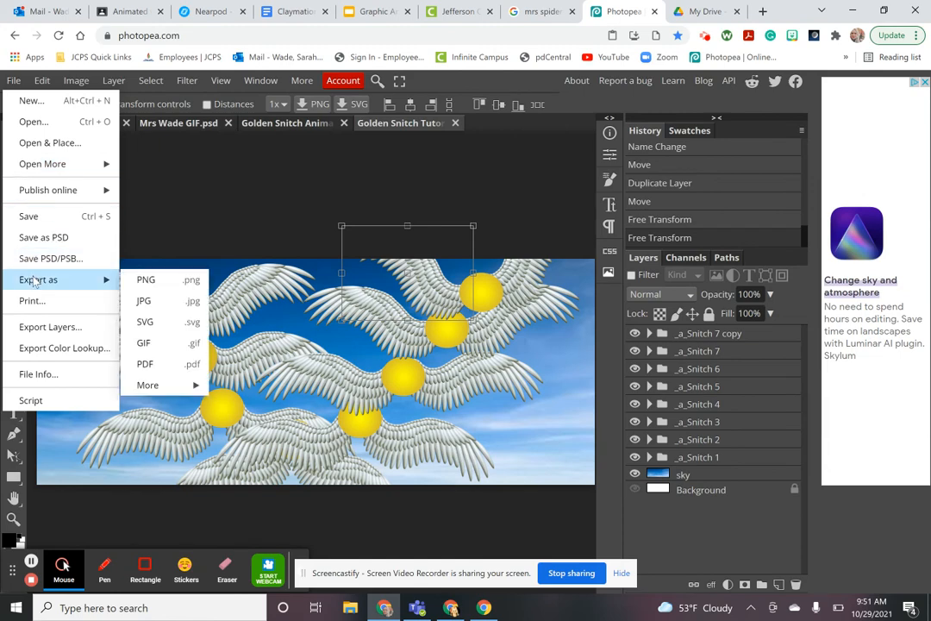
click(154, 342)
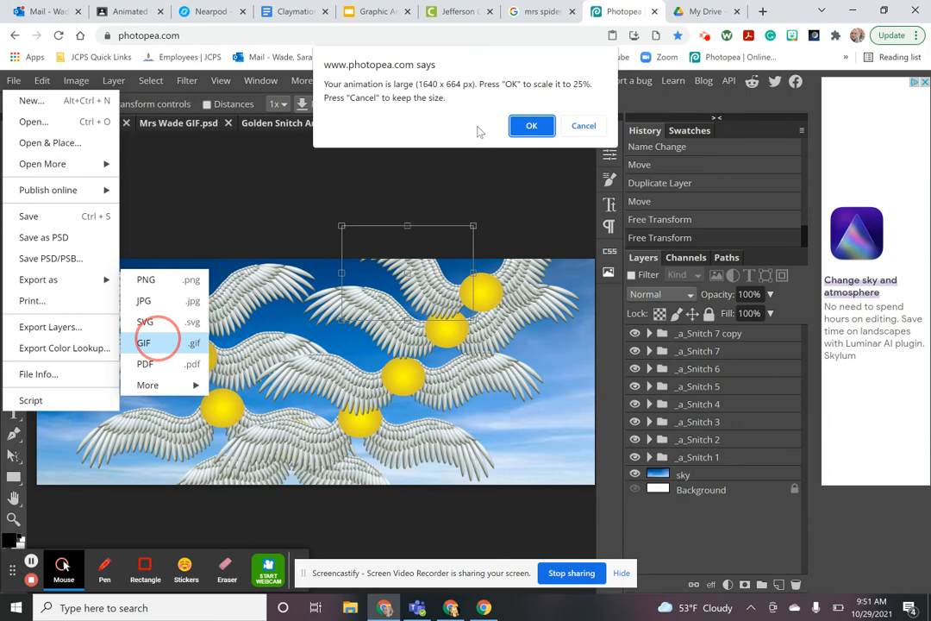
click(533, 126)
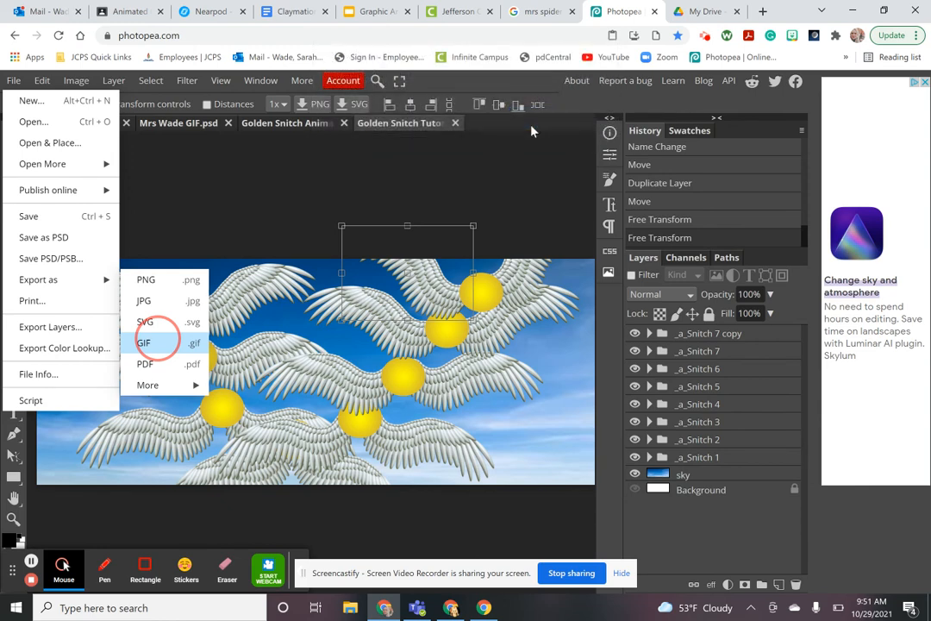
click(143, 343)
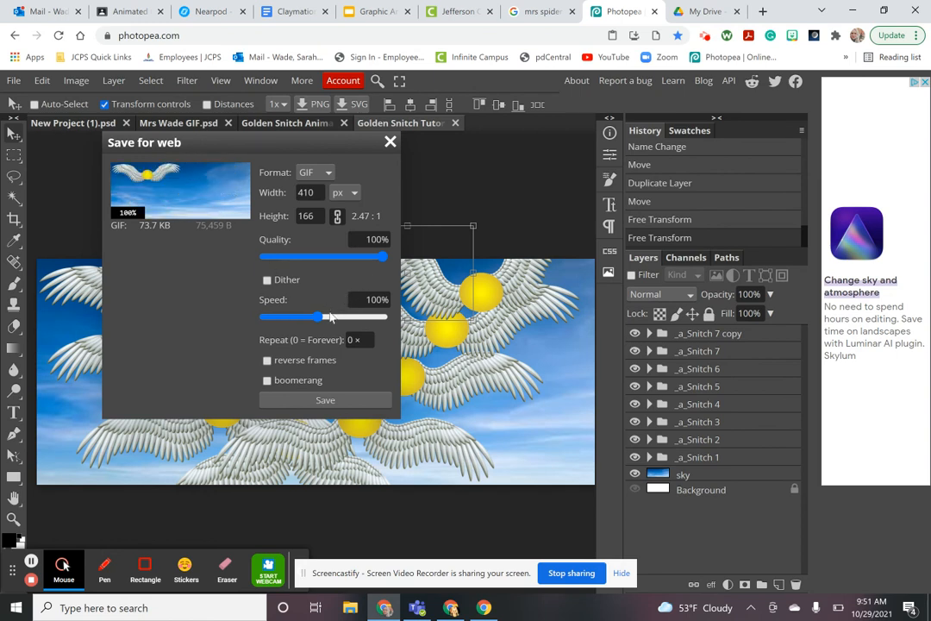
Save the GIF at 147% speed with boomerang looping and reverse frames off
drag(319, 320, 328, 321)
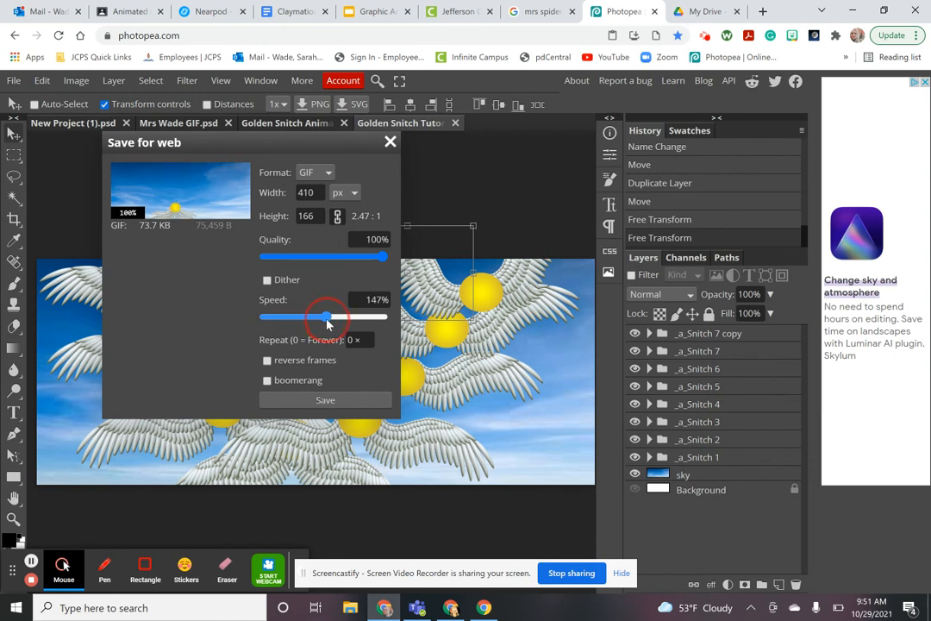
click(269, 364)
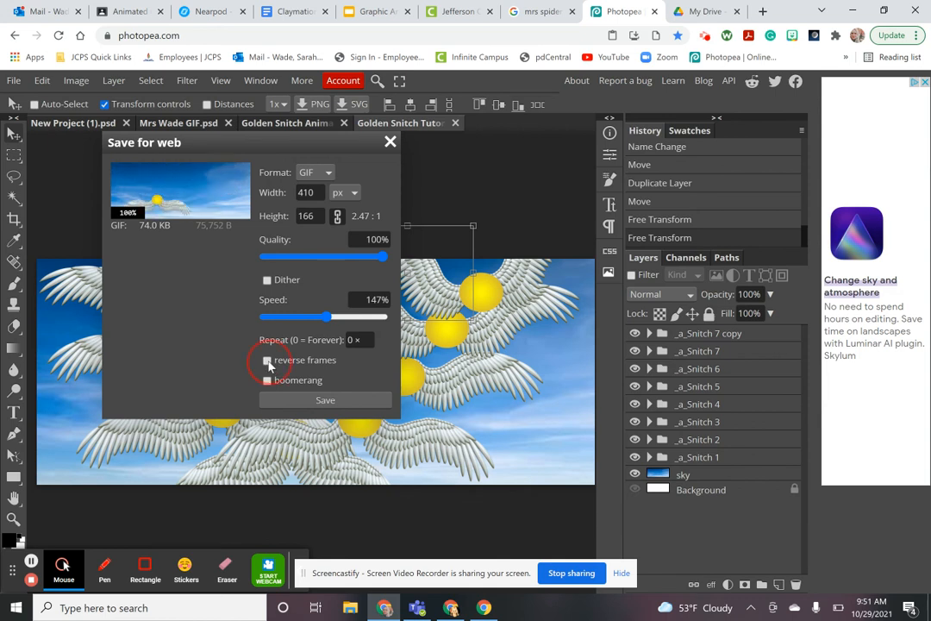
click(269, 364)
click(268, 384)
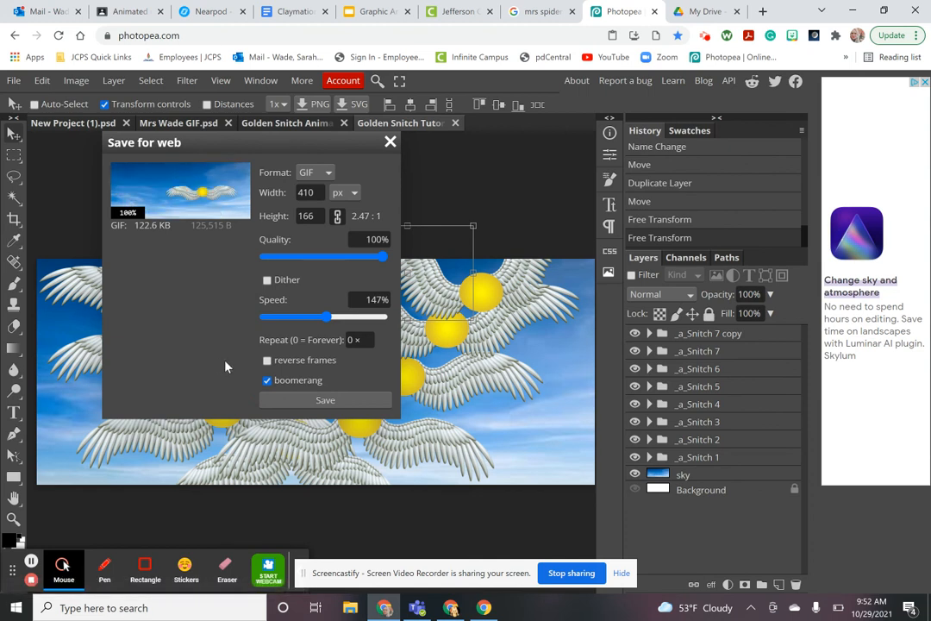
click(337, 401)
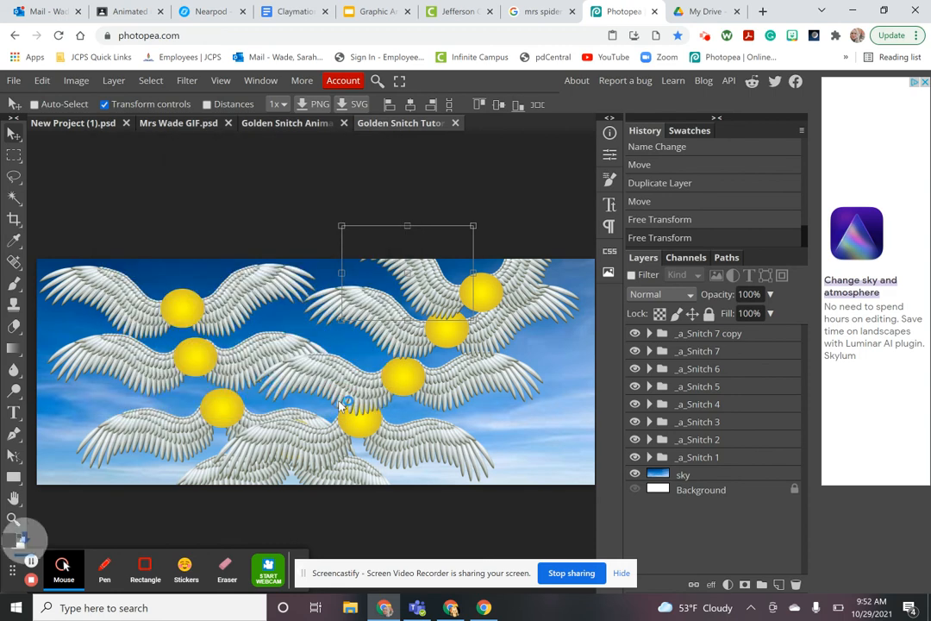